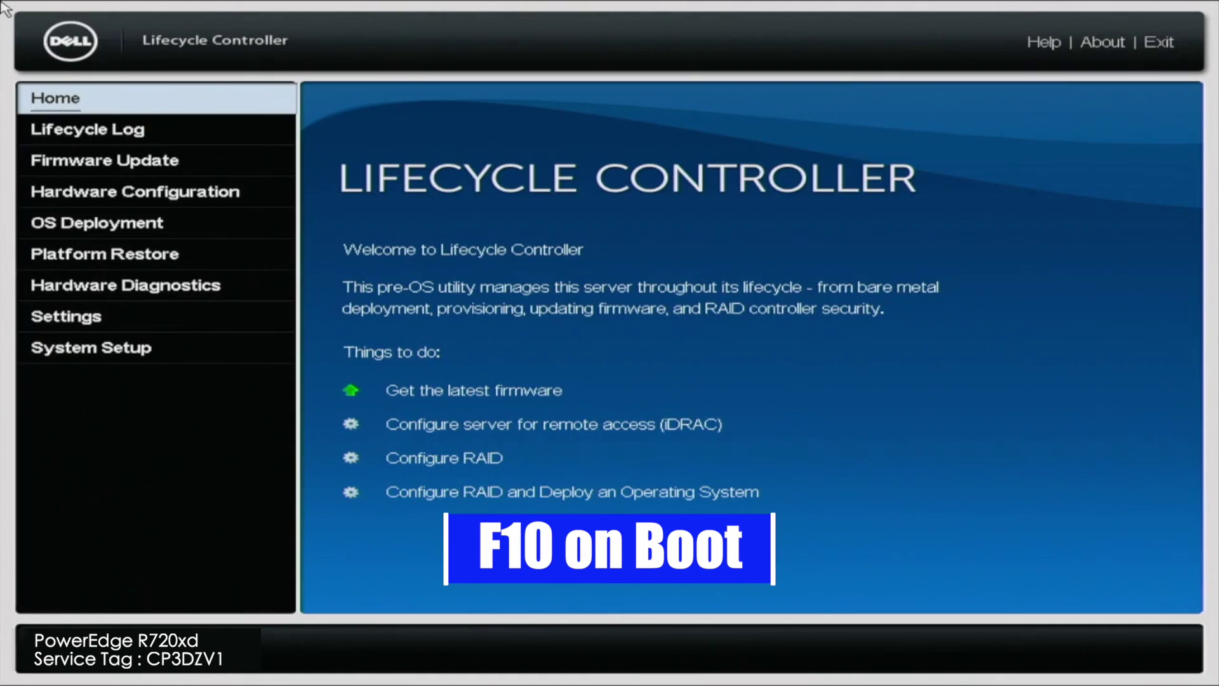
Go into Settings and bring up Network Settings for the integrated Intel 10G NIC
key(Down)
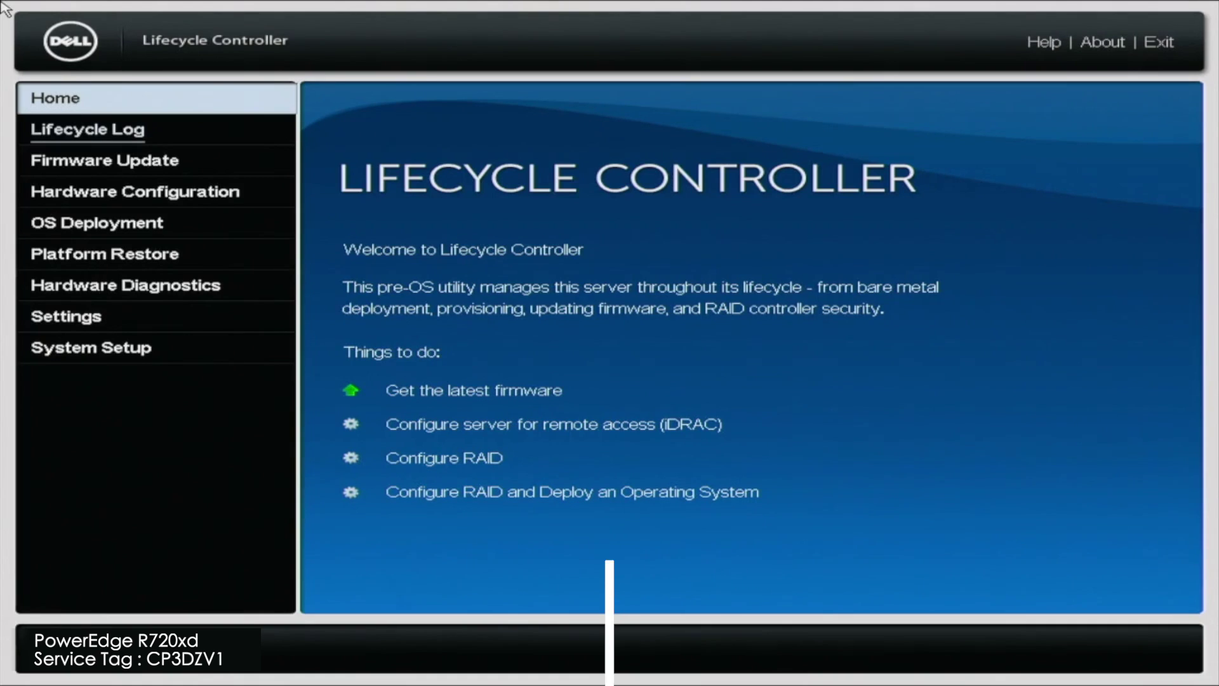
key(Down)
key(Down)
key(Down)
key(Down)
key(Down)
key(Down)
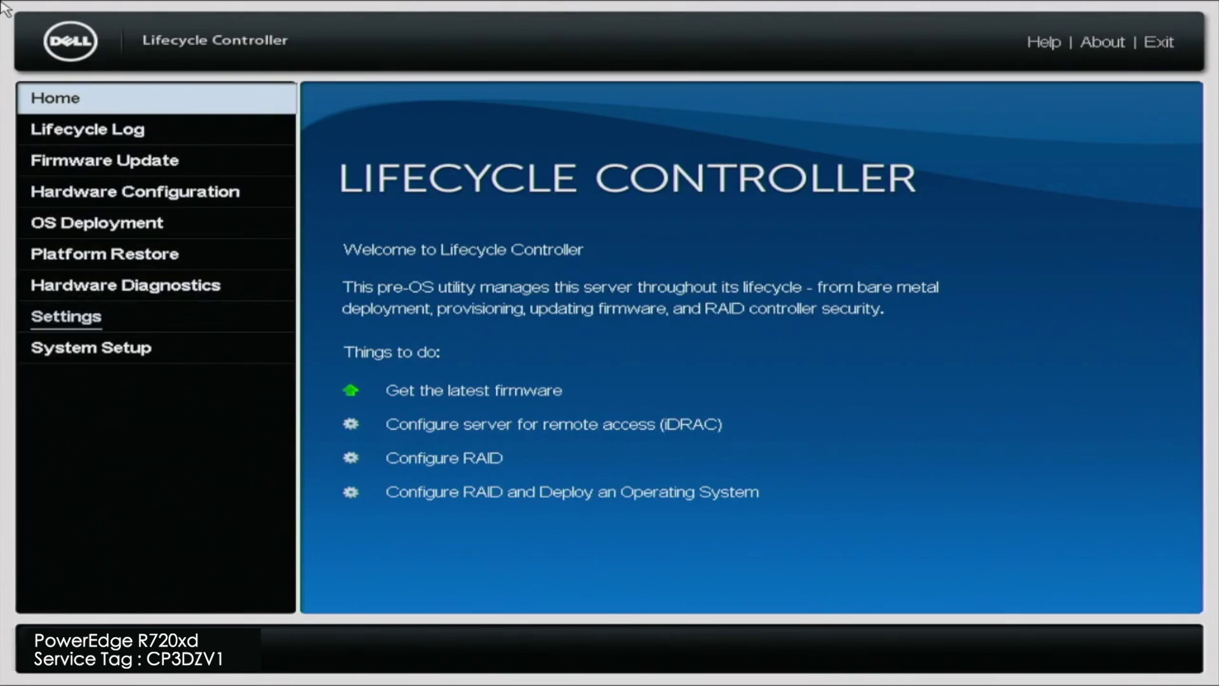
key(Return)
key(Tab)
key(Down)
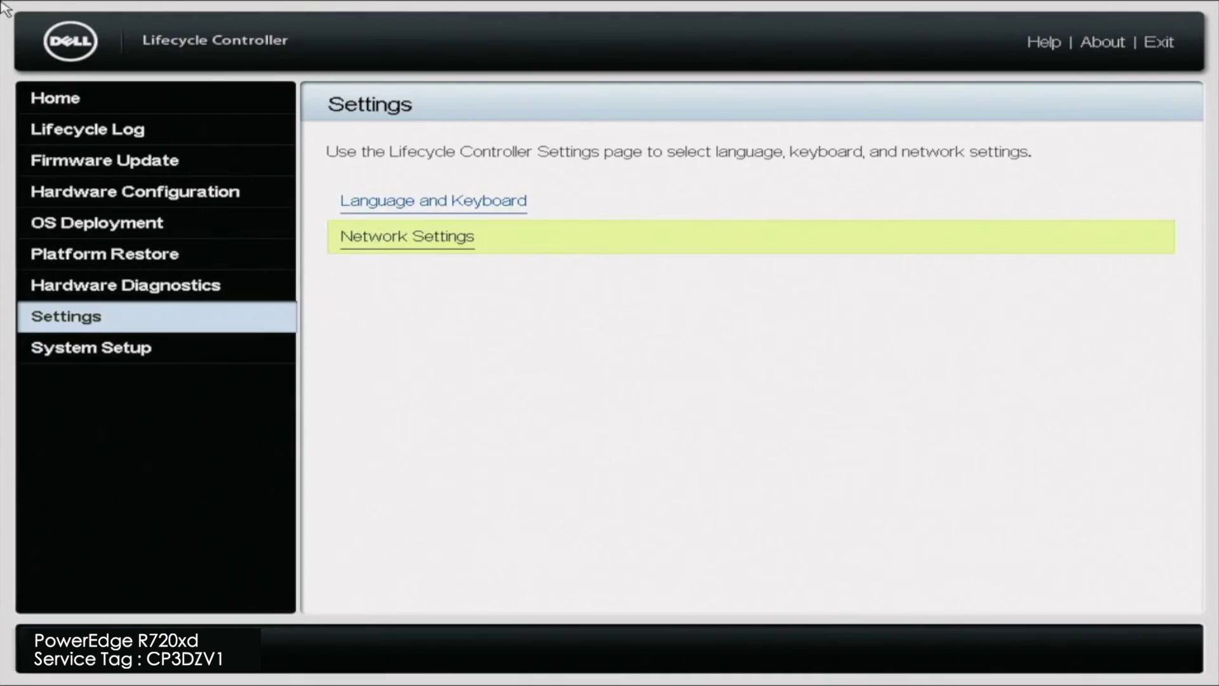
key(Return)
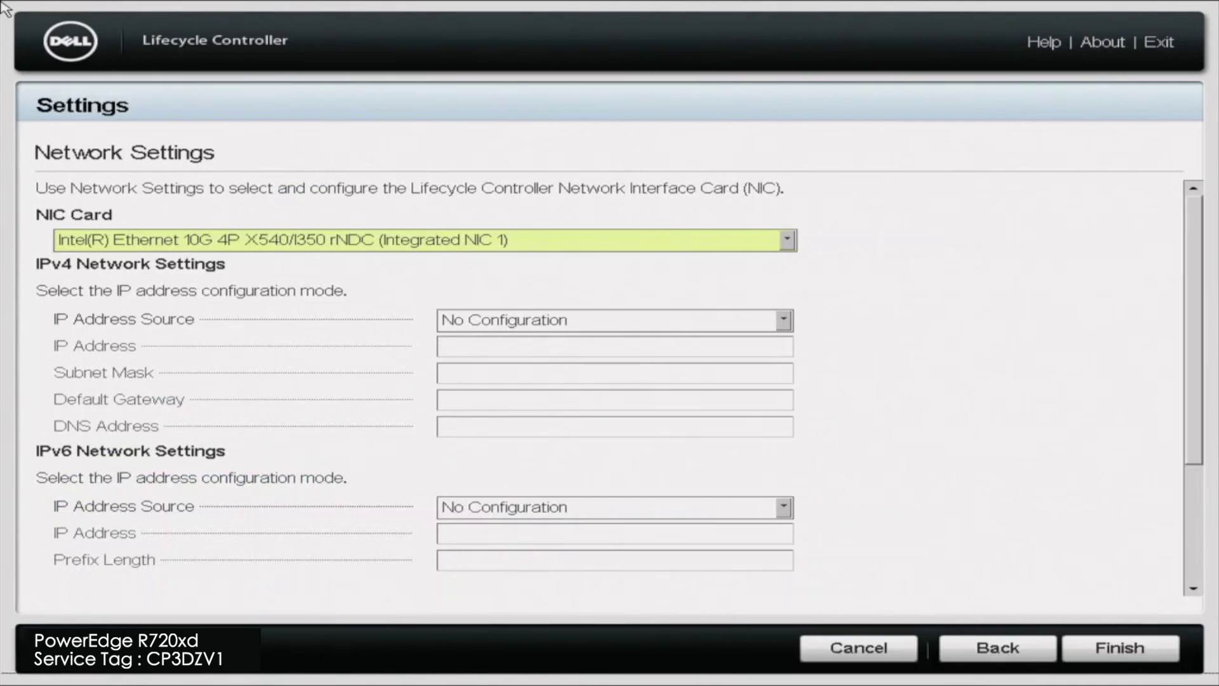
Set the IPv4 address source to Static IP
key(Tab)
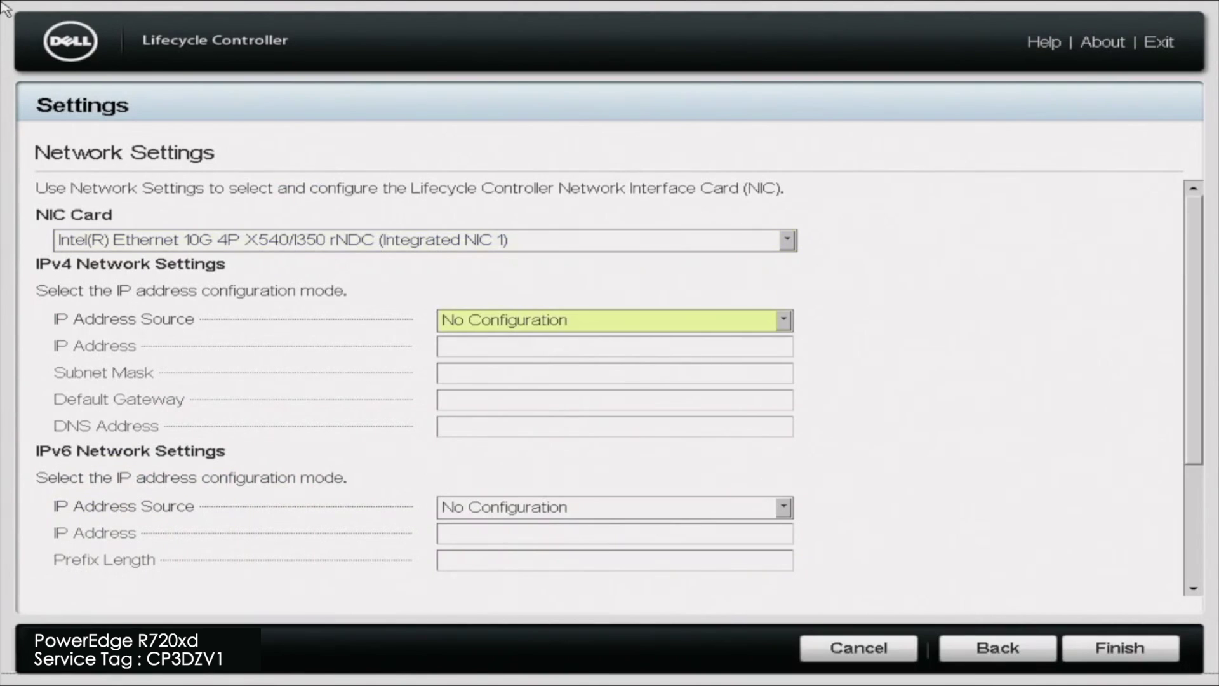
key(alt+Down)
key(Down)
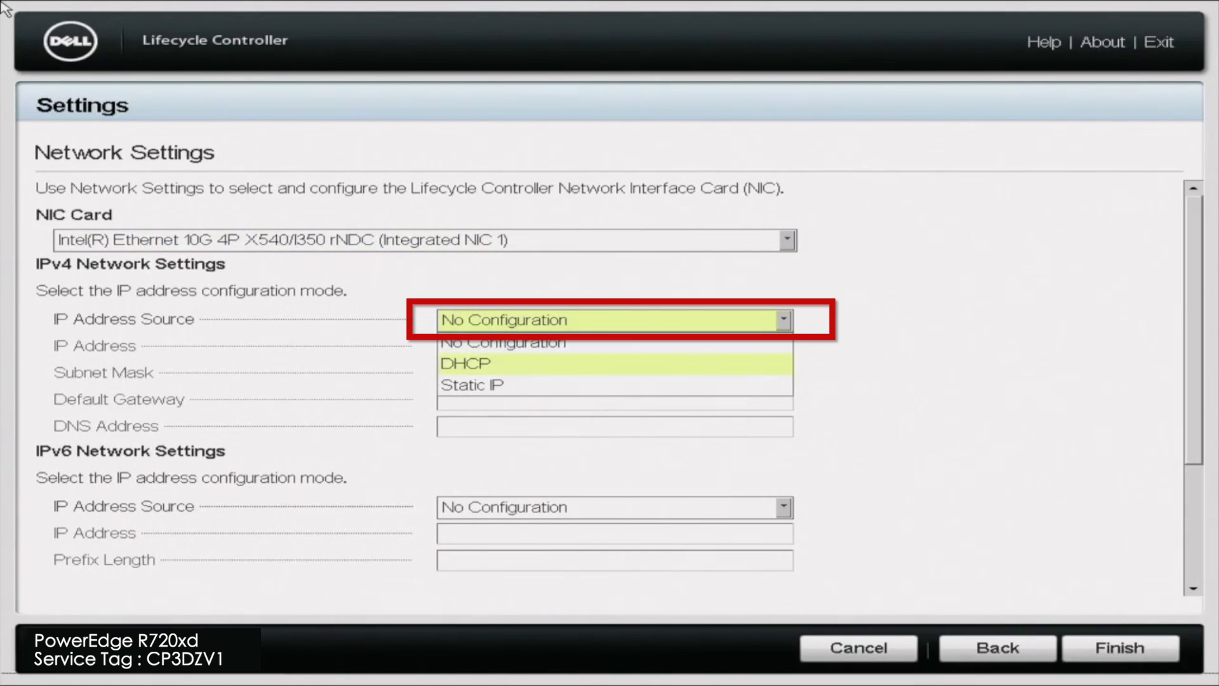
key(Down)
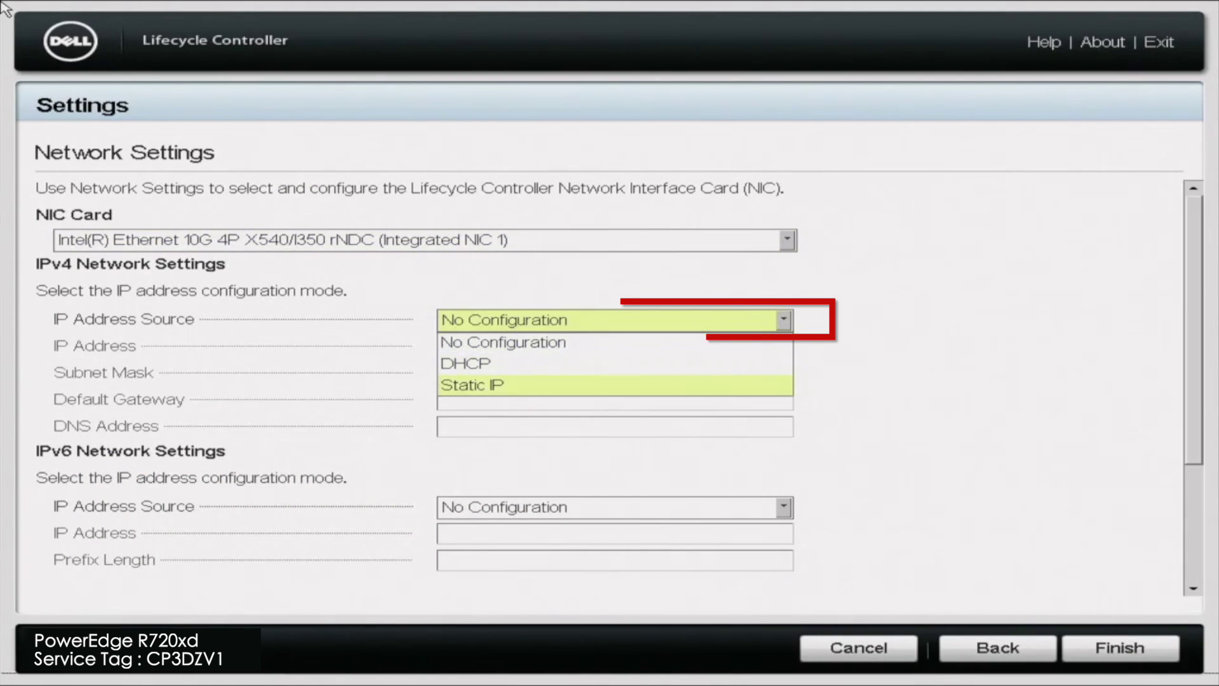
key(Return)
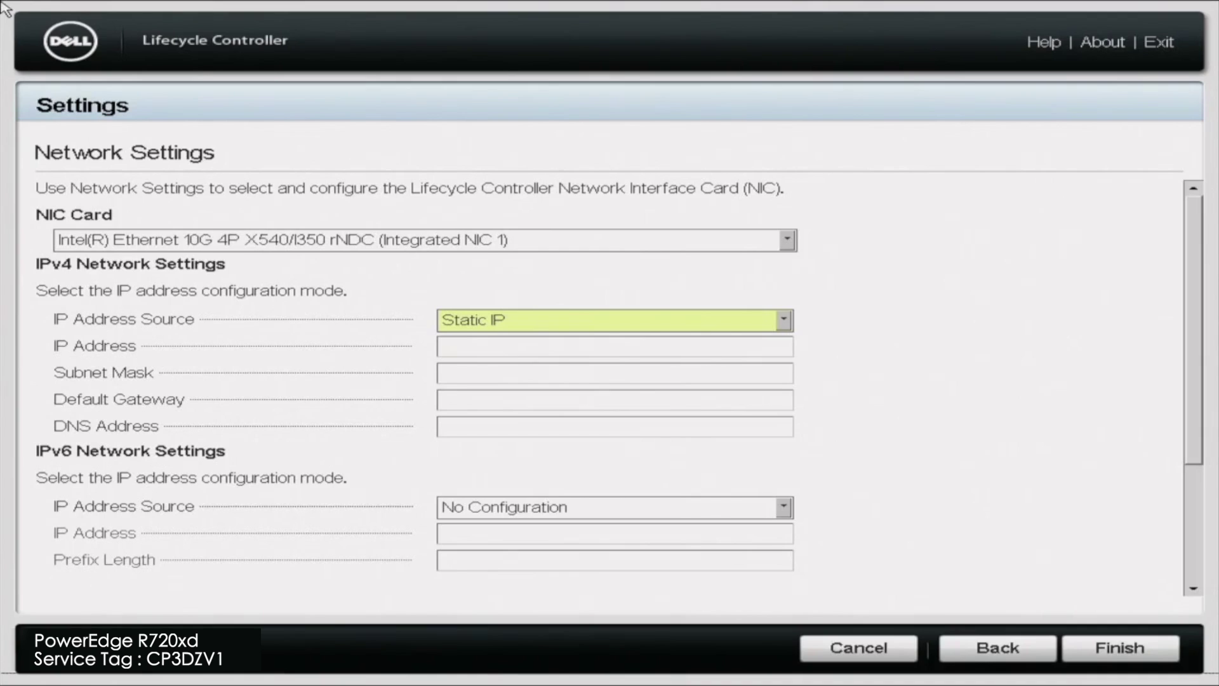
Enter IP 172.16.50.211, mask 255.255.255.0, gateway 172.16.50.1 and DNS 8.8.8.8
key(Tab)
text(1)
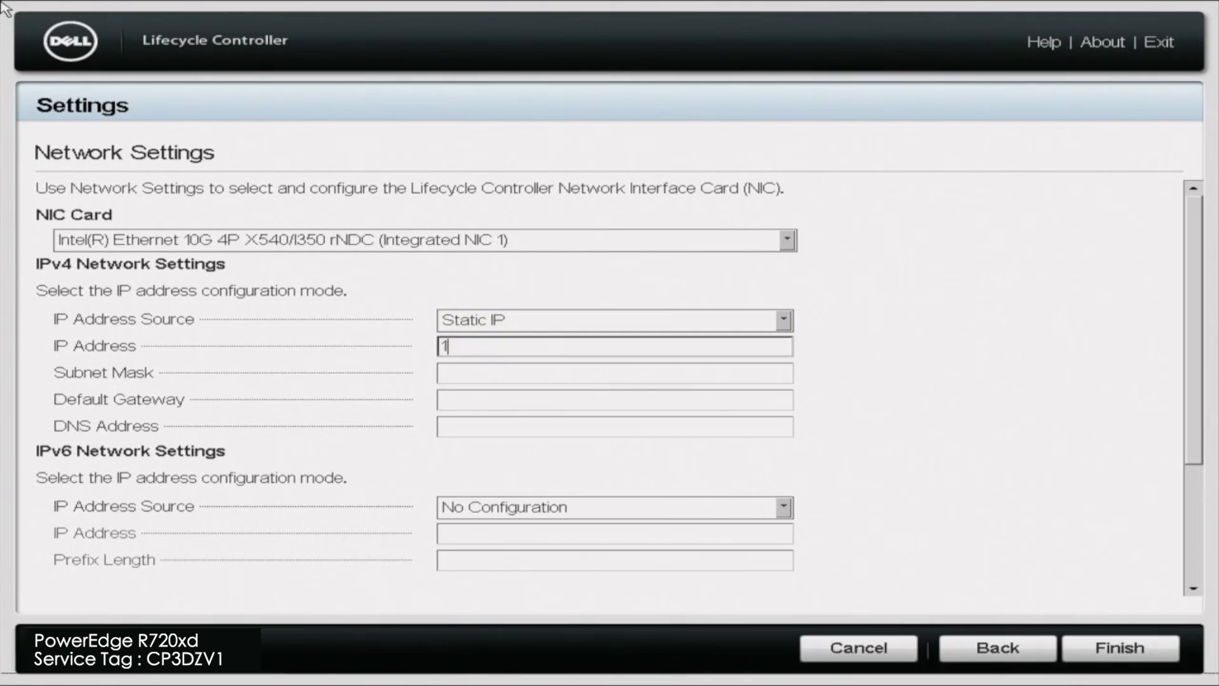
text(2)
key(BackSpace)
text(72)
text(.)
text(16.)
text(50.)
text(211)
key(Tab)
text(2)
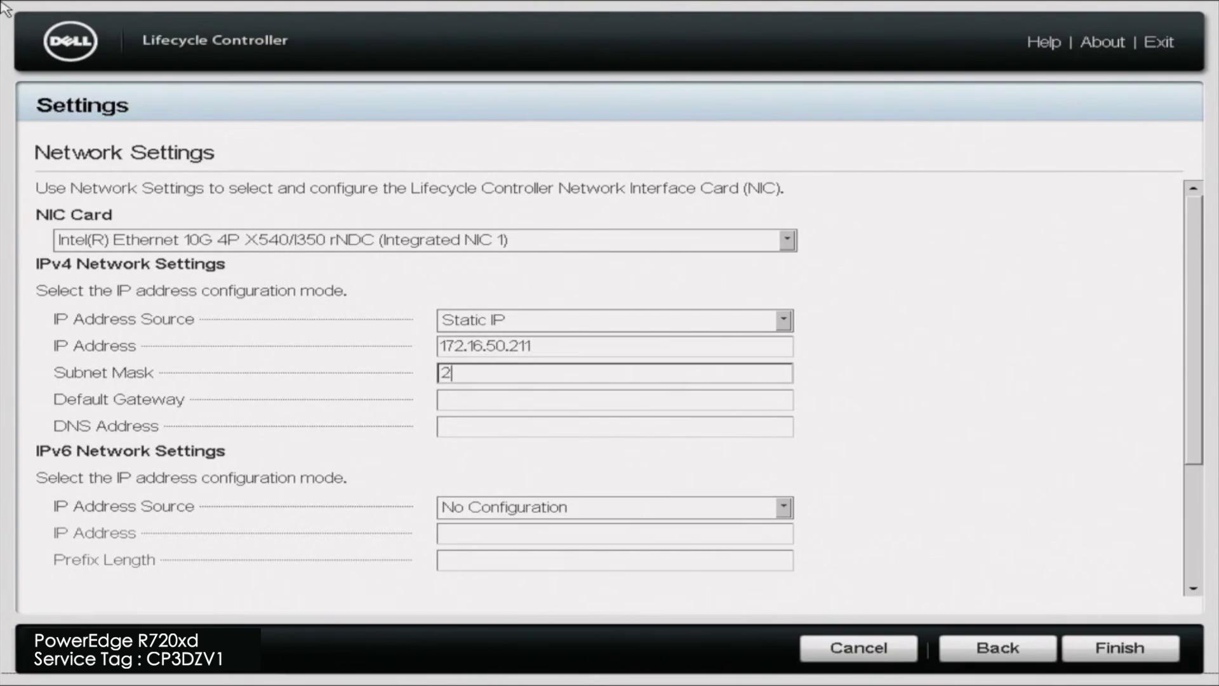
text(55.)
text(255.)
text(255.0)
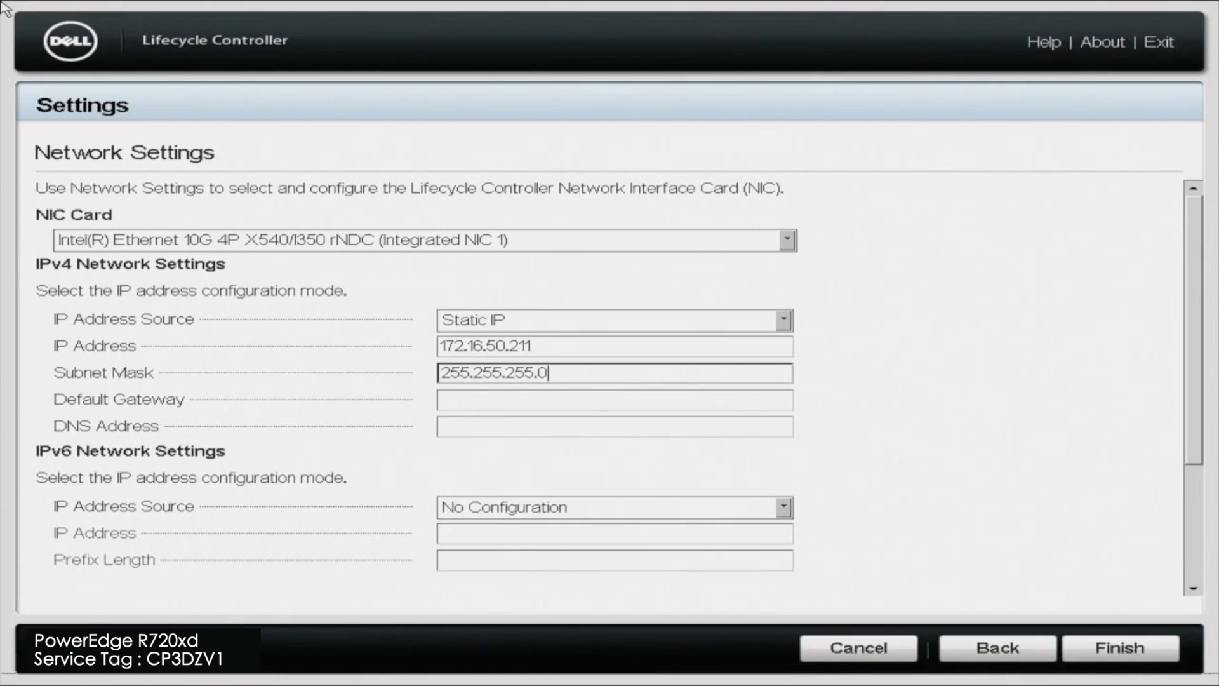
key(Tab)
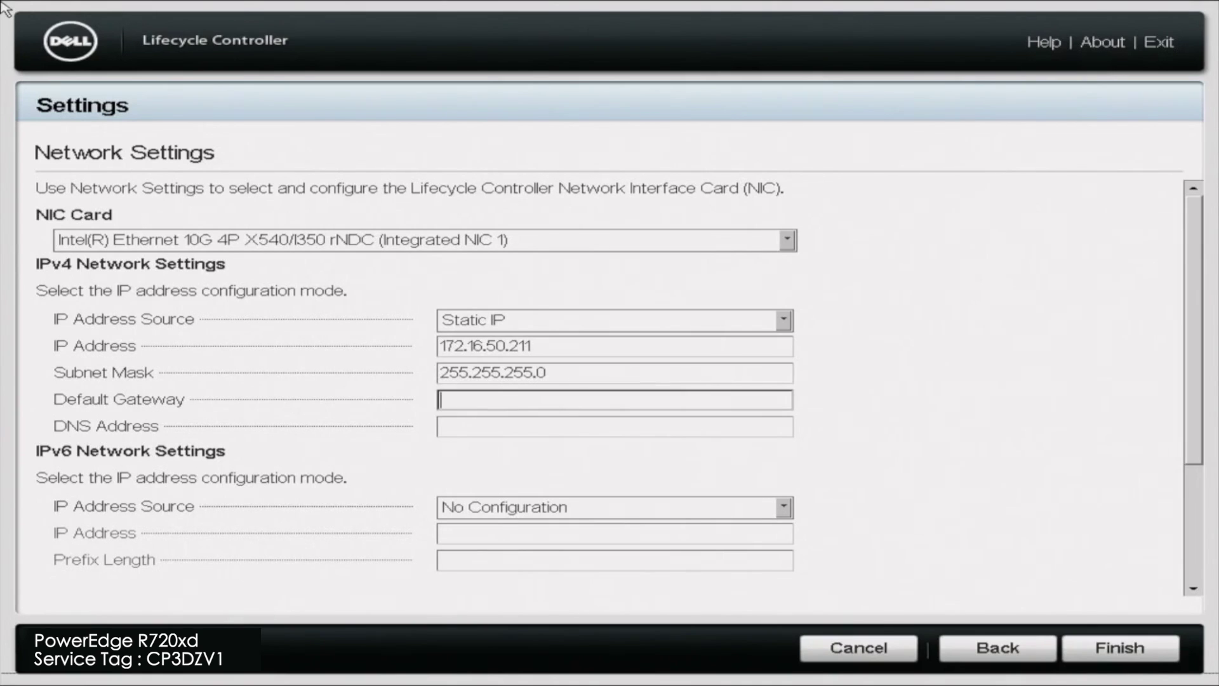
text(172)
text(.16.)
text(50.)
text(1)
key(Tab)
text(8)
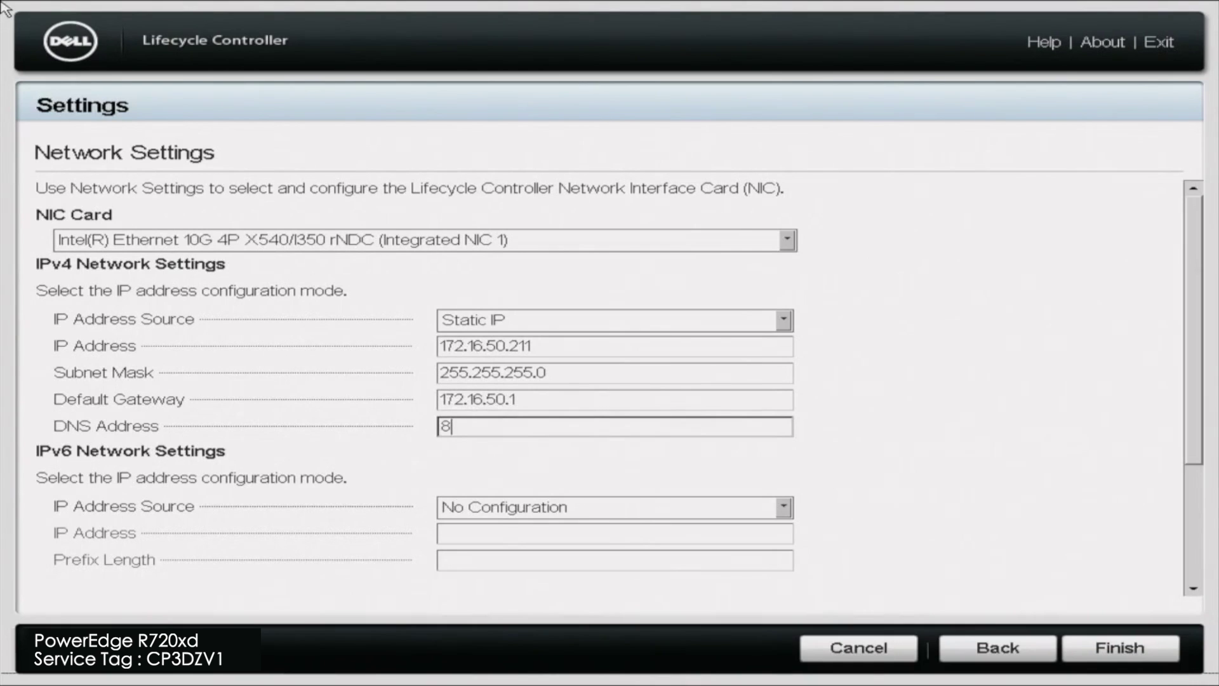
text(.8.8.8)
key(Tab)
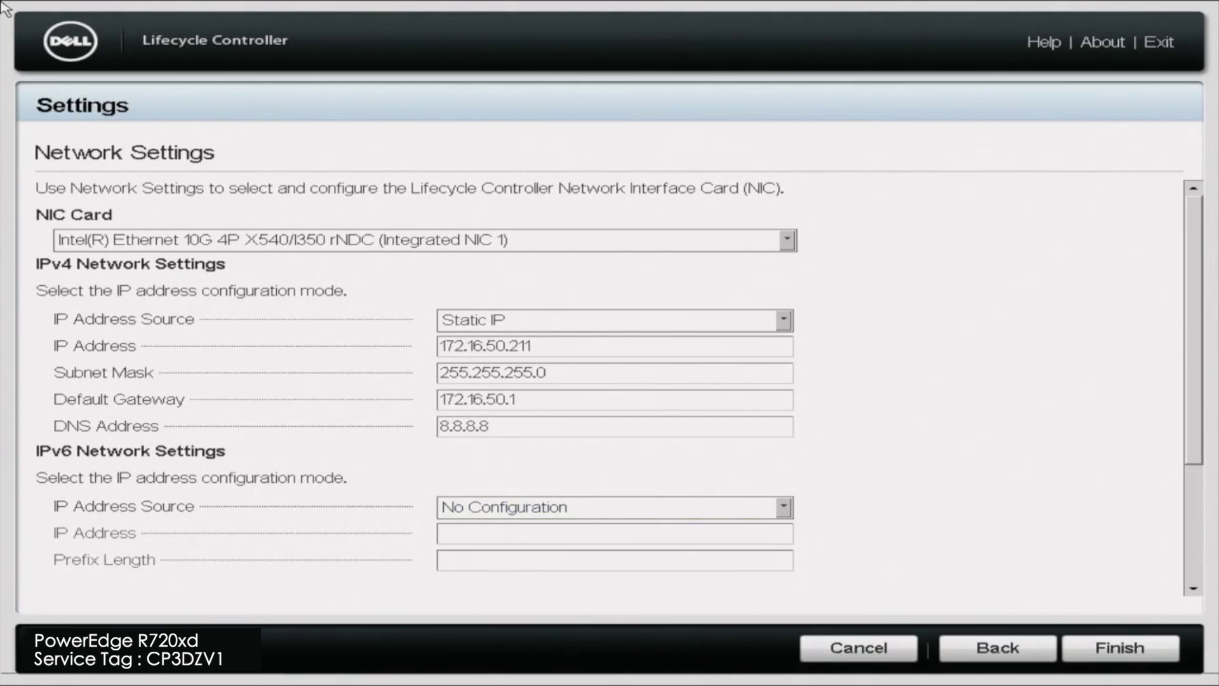
Apply the network settings, confirm the success message and move up to Firmware Update
key(Tab)
key(Return)
key(Tab)
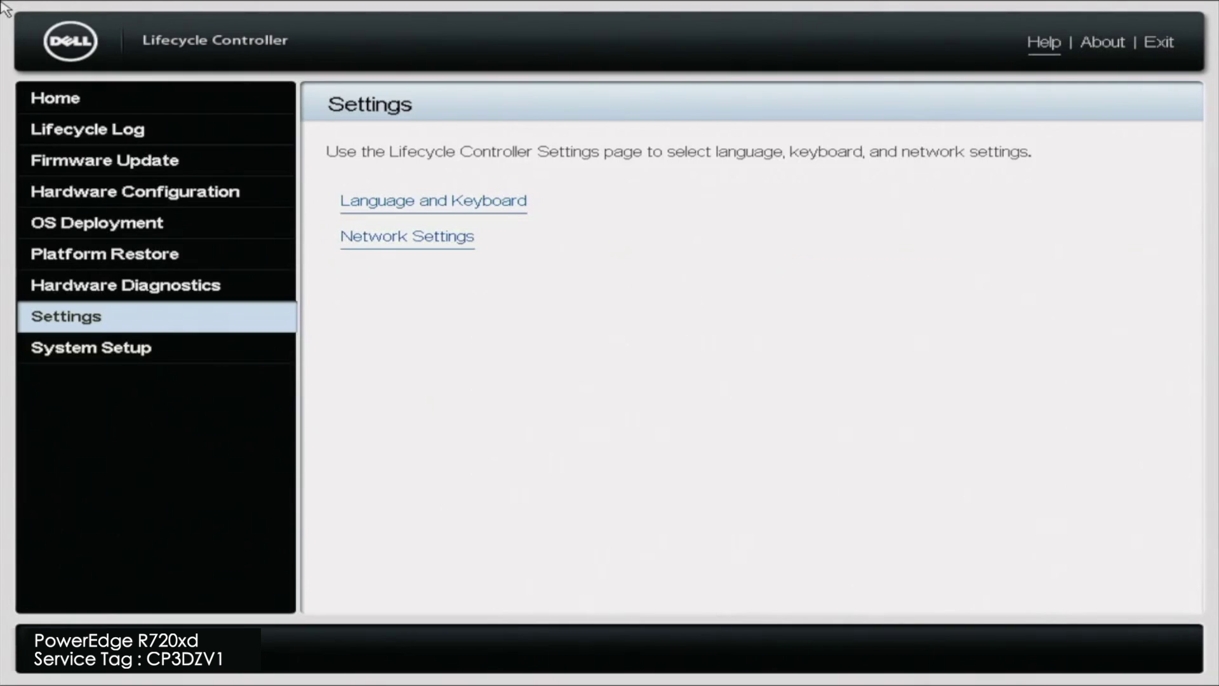
key(Tab)
key(Up)
key(Up)
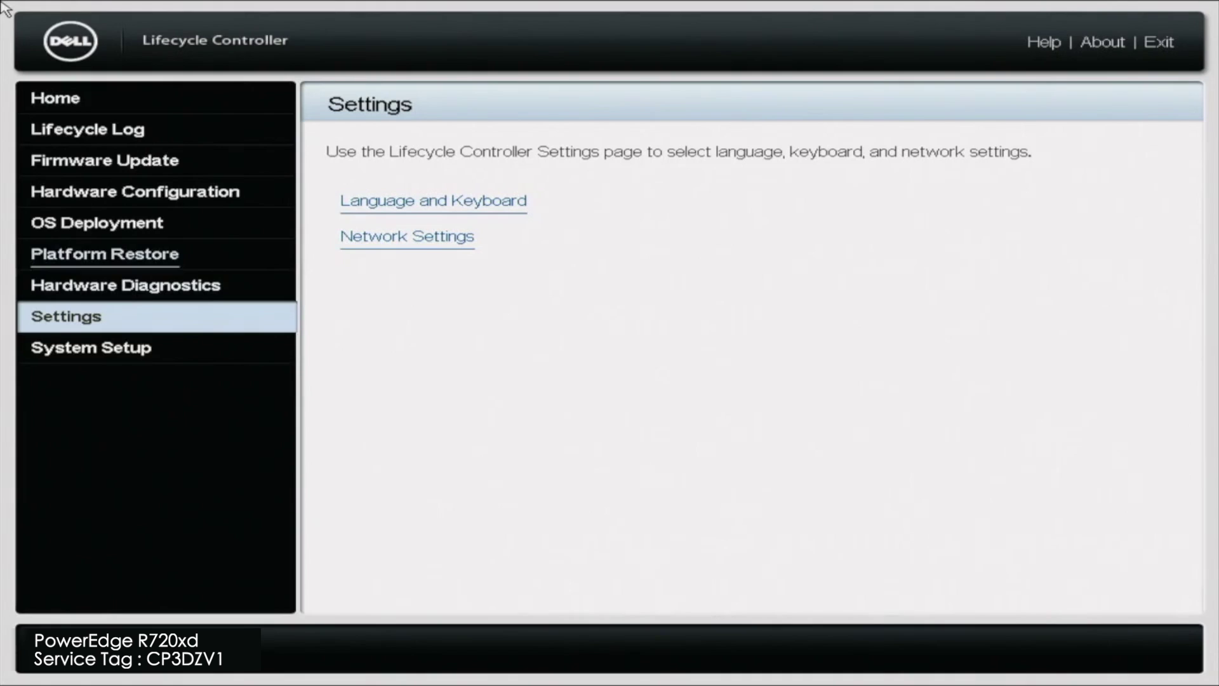
key(Up)
key(Up)
key(Up)
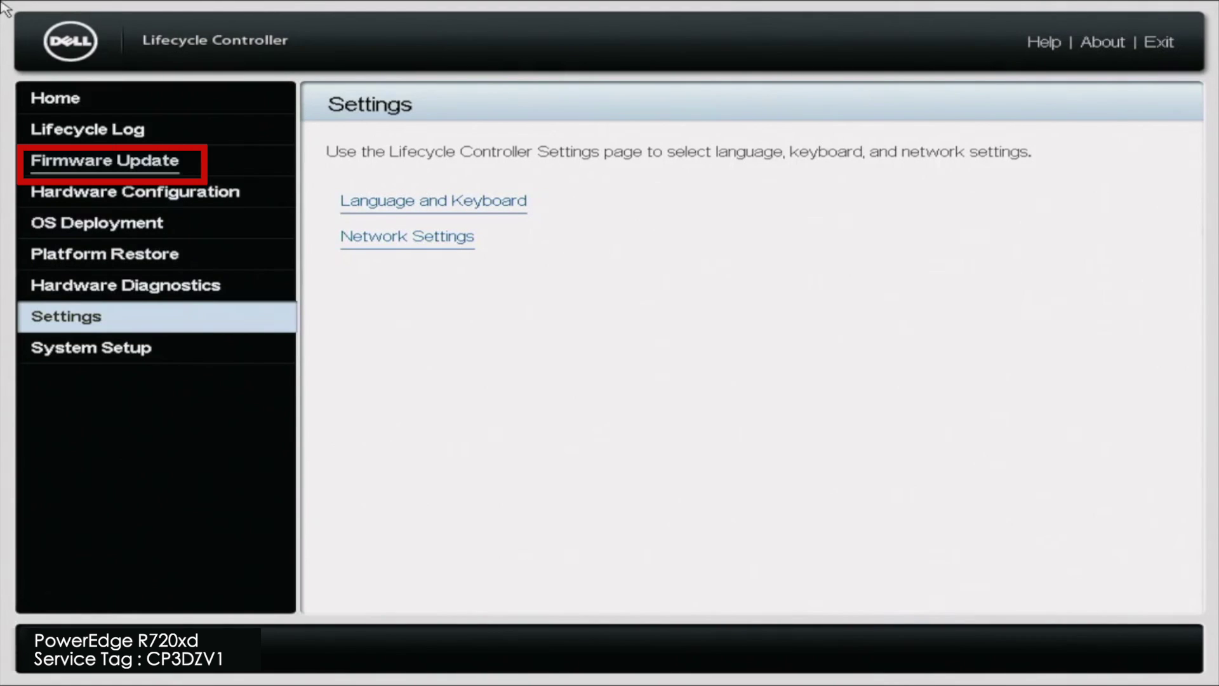
Launch the firmware update wizard with Network Share (CIFS/NFS/HTTP/HTTPS) as the repository
key(Return)
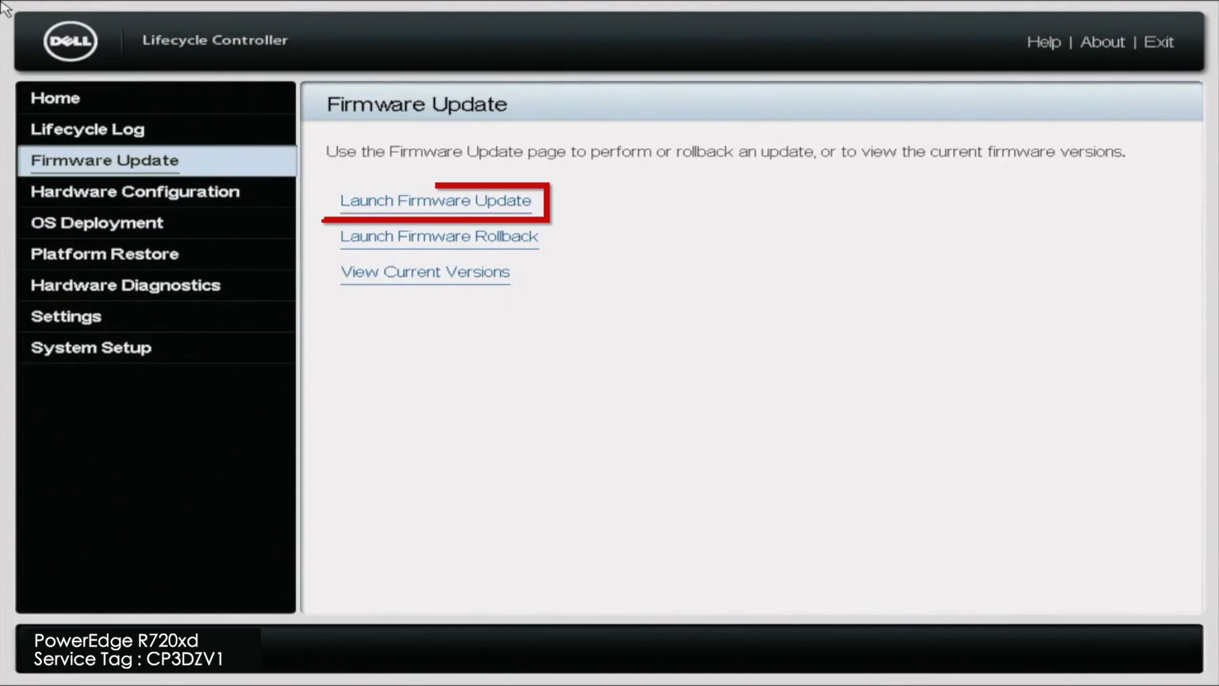
key(Tab)
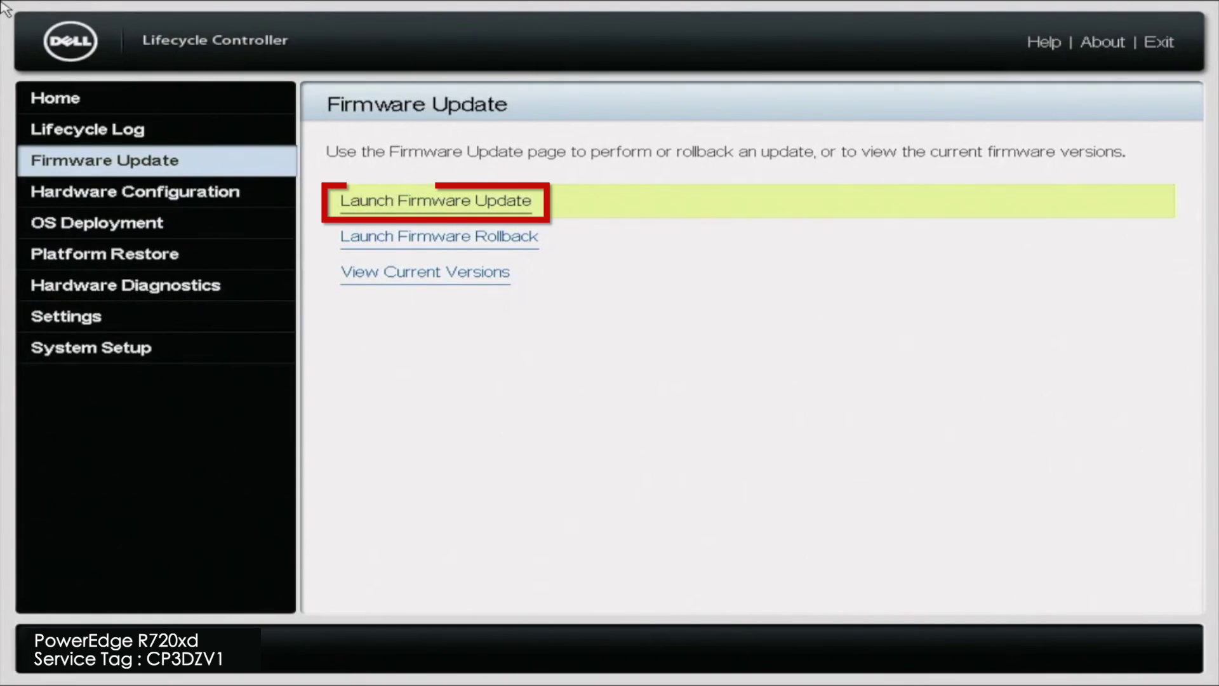
key(Return)
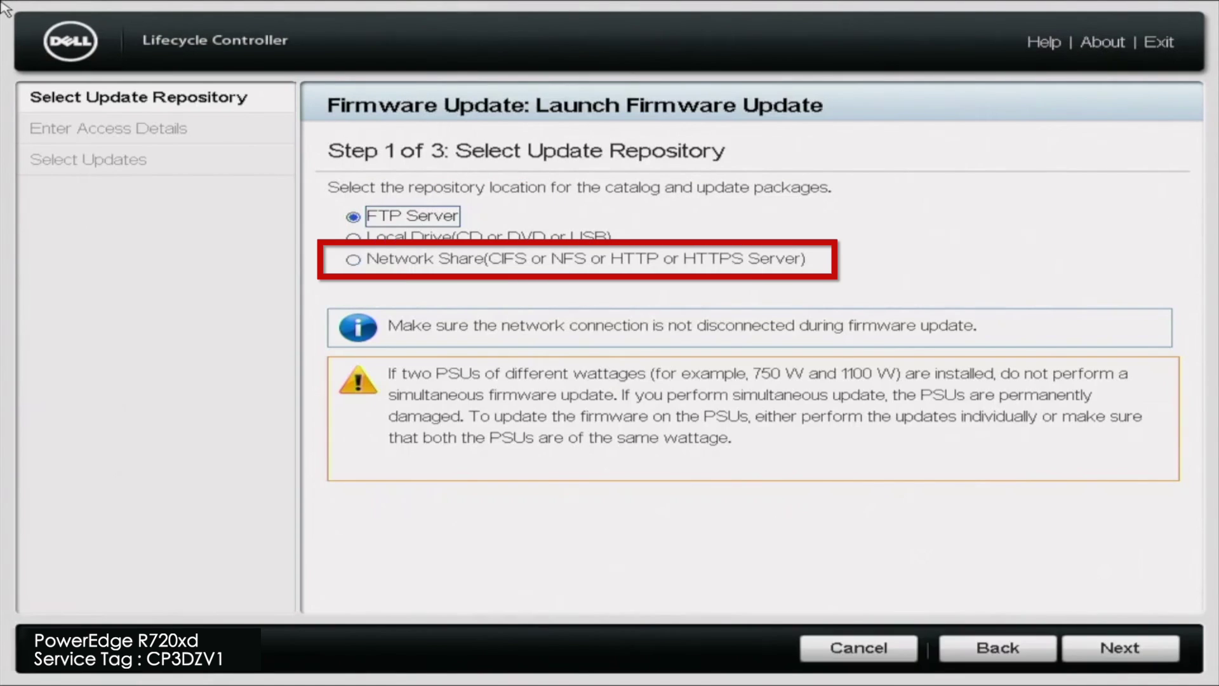
key(Down)
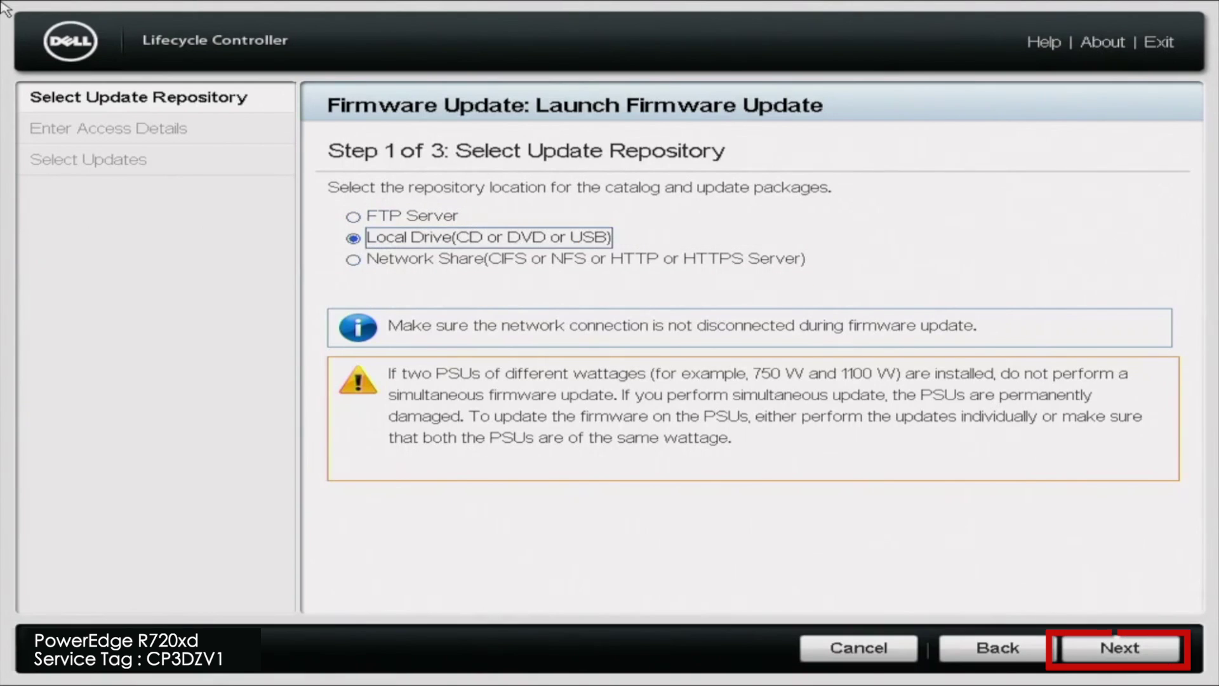
key(Down)
key(Tab)
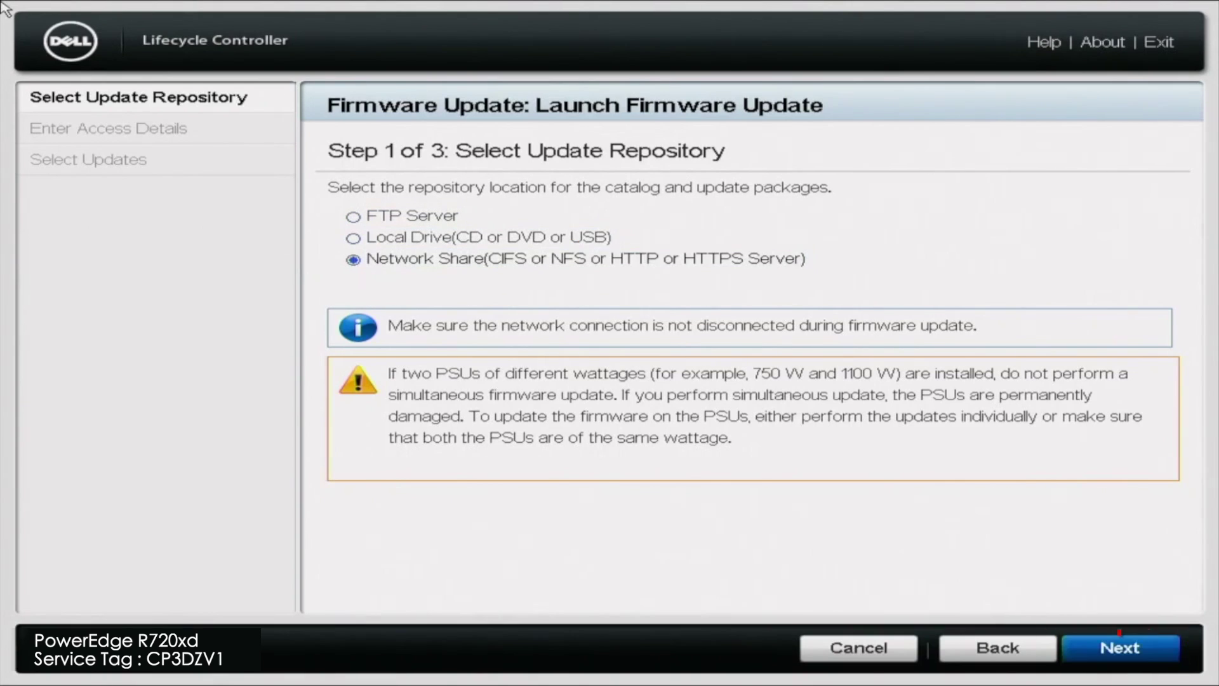
Choose HTTPS with share address downloads.dell.com, leaving user, password, path and proxy empty
key(Return)
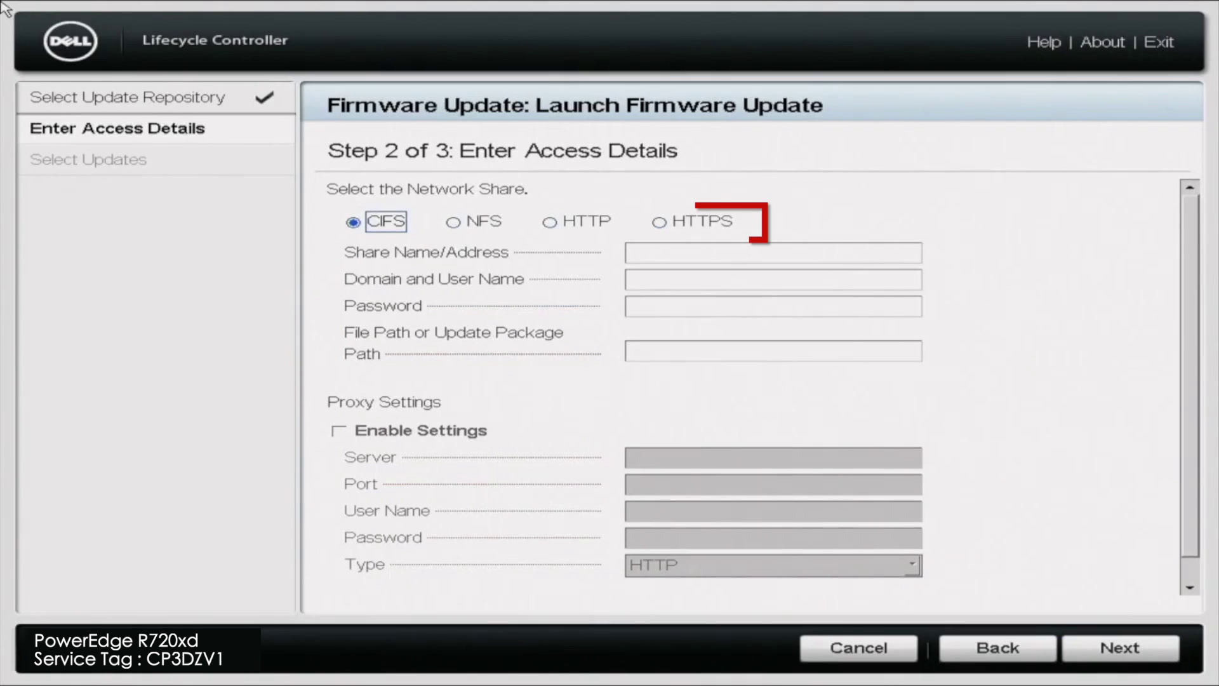
key(Right)
key(Right)
key(Right)
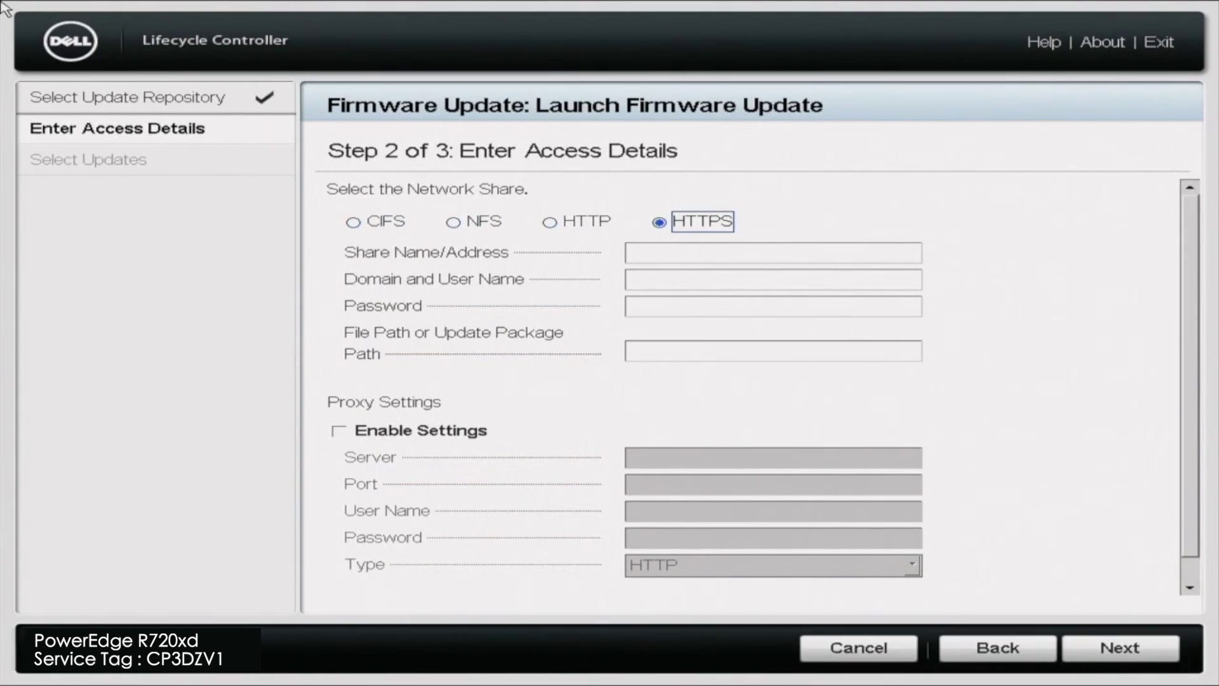
key(Tab)
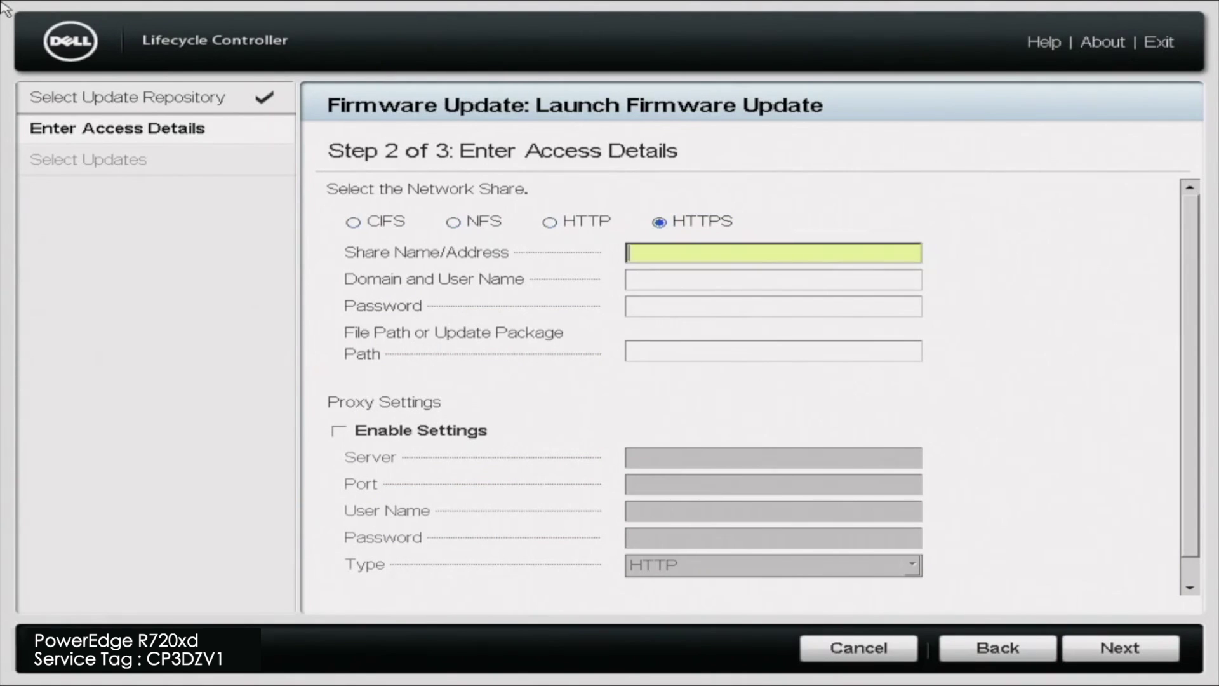
text(do)
key(BackSpace)
text(ownl)
text(oads)
text(.dell.c)
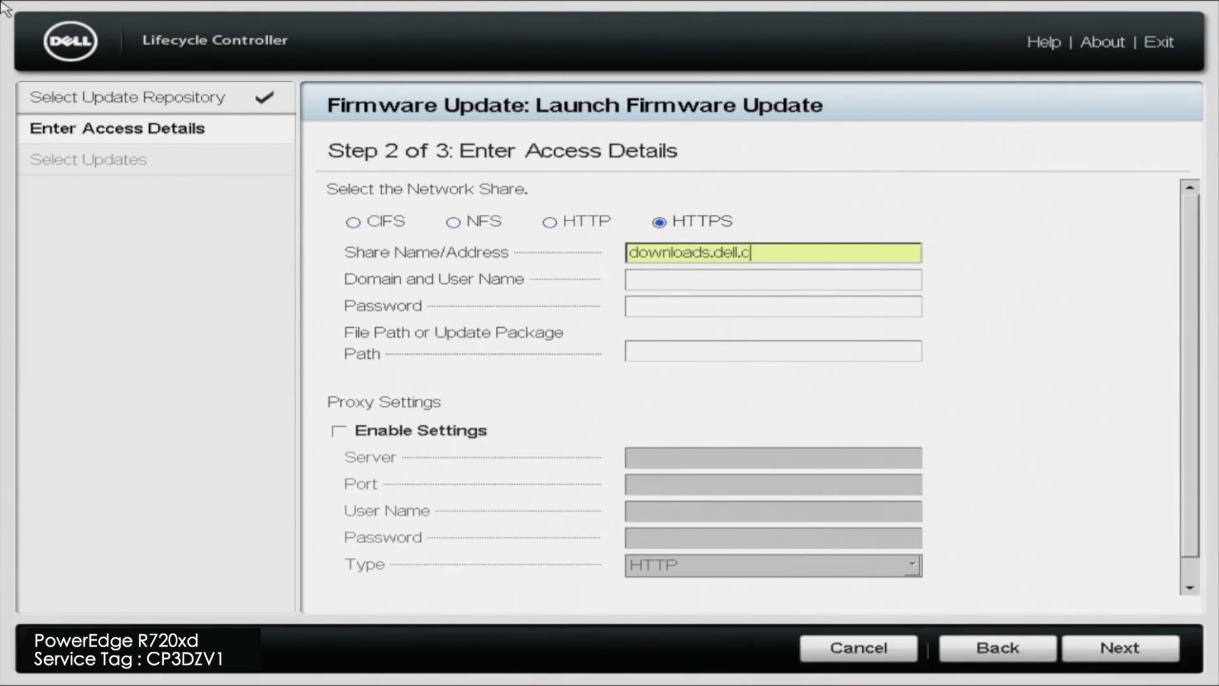
text(om)
key(Tab)
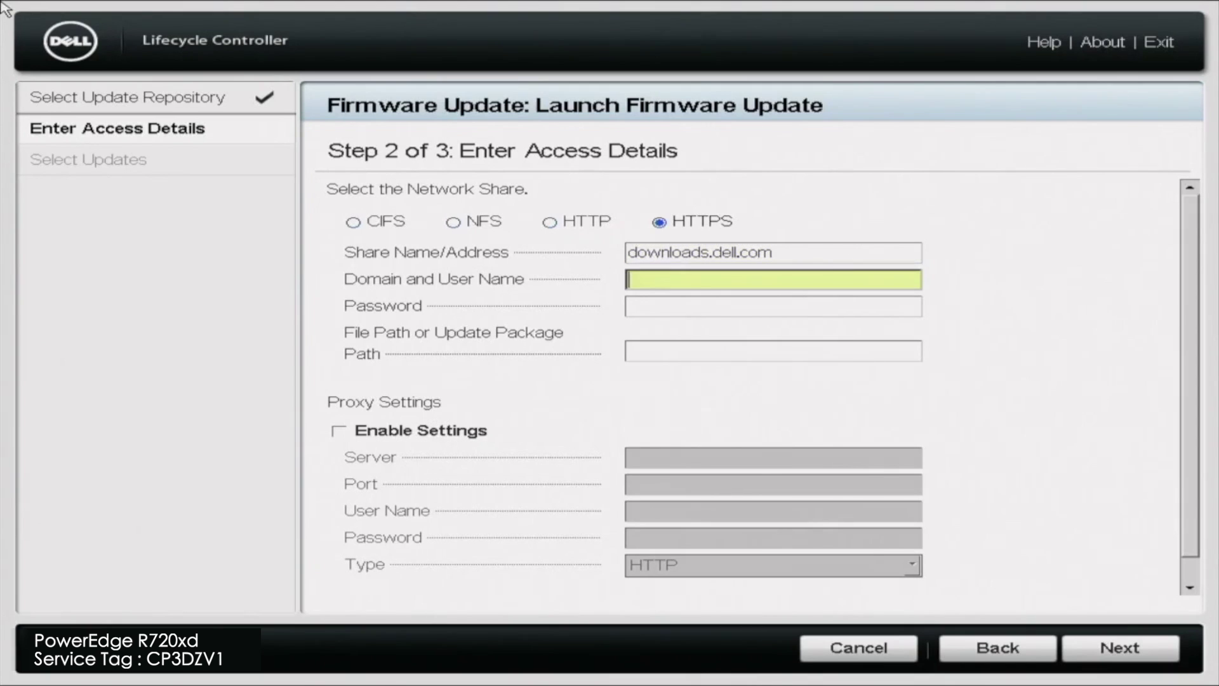
key(Tab)
key(Tab)
key(Tab)
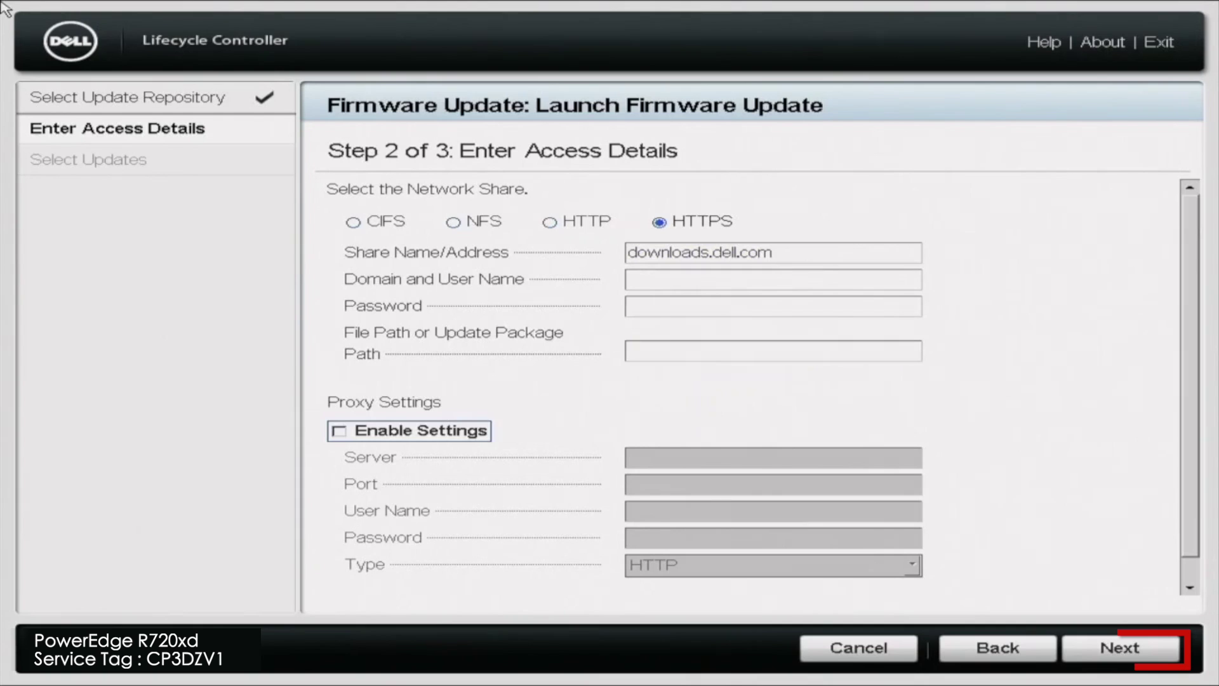
key(Tab)
key(Tab)
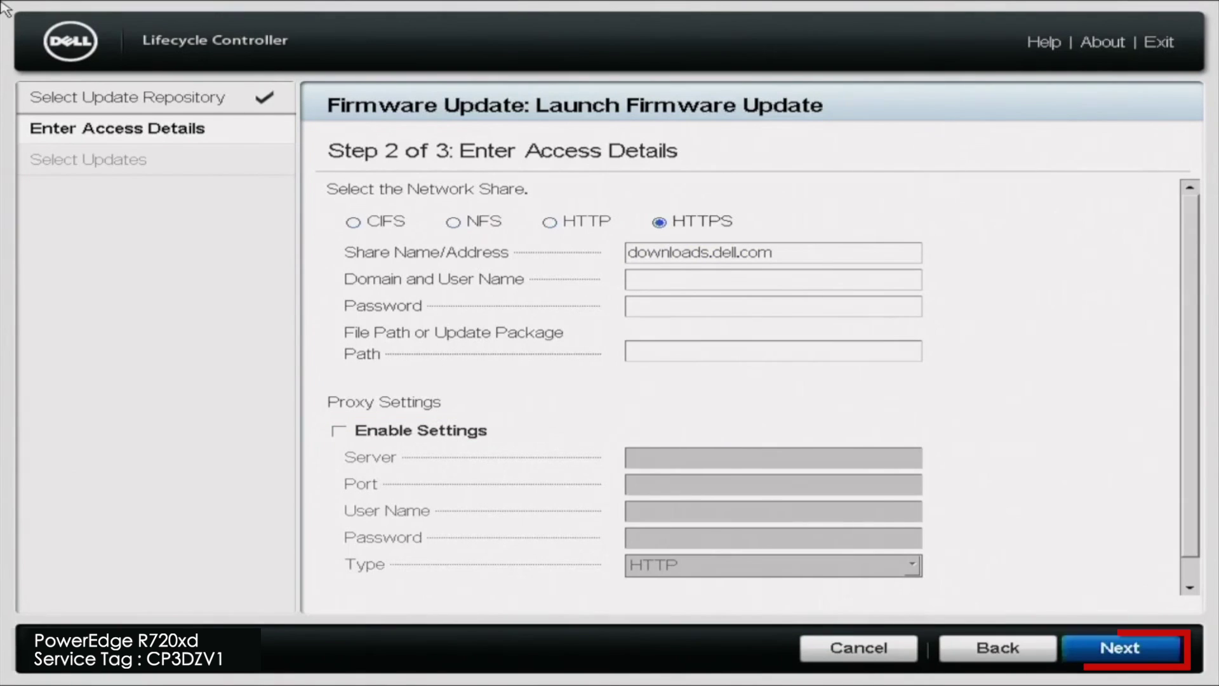
Verify the share and answer Yes to the invalid HTTPS certificate warning
key(Return)
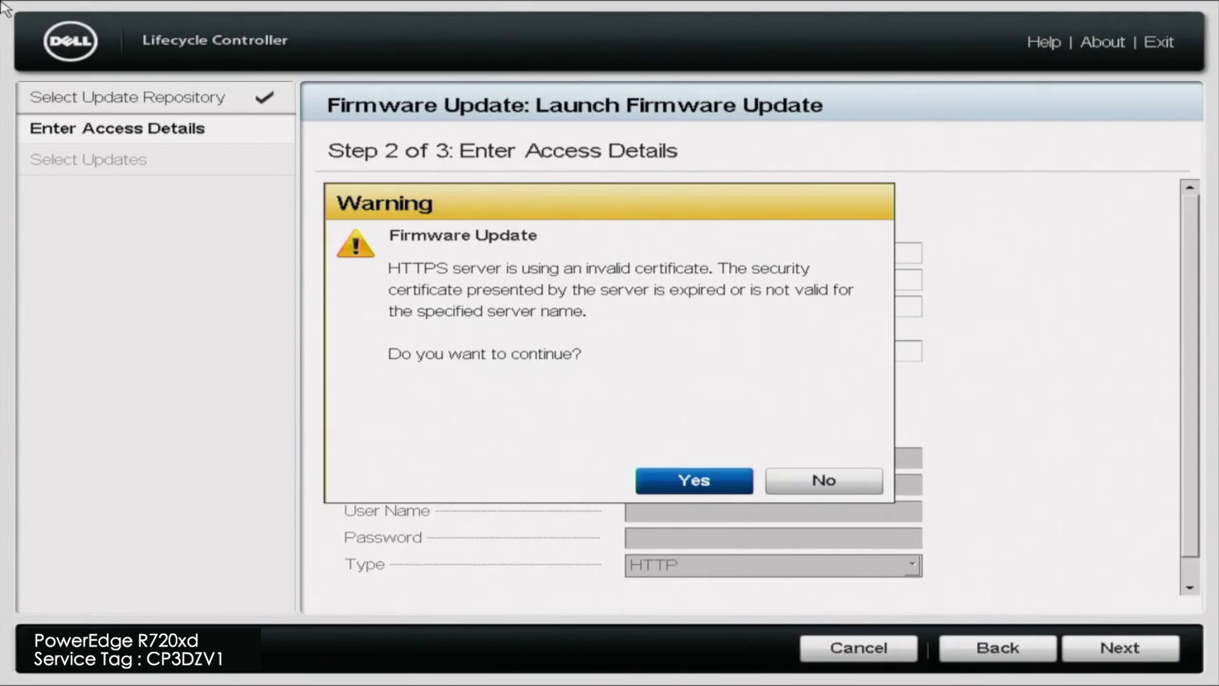
key(Return)
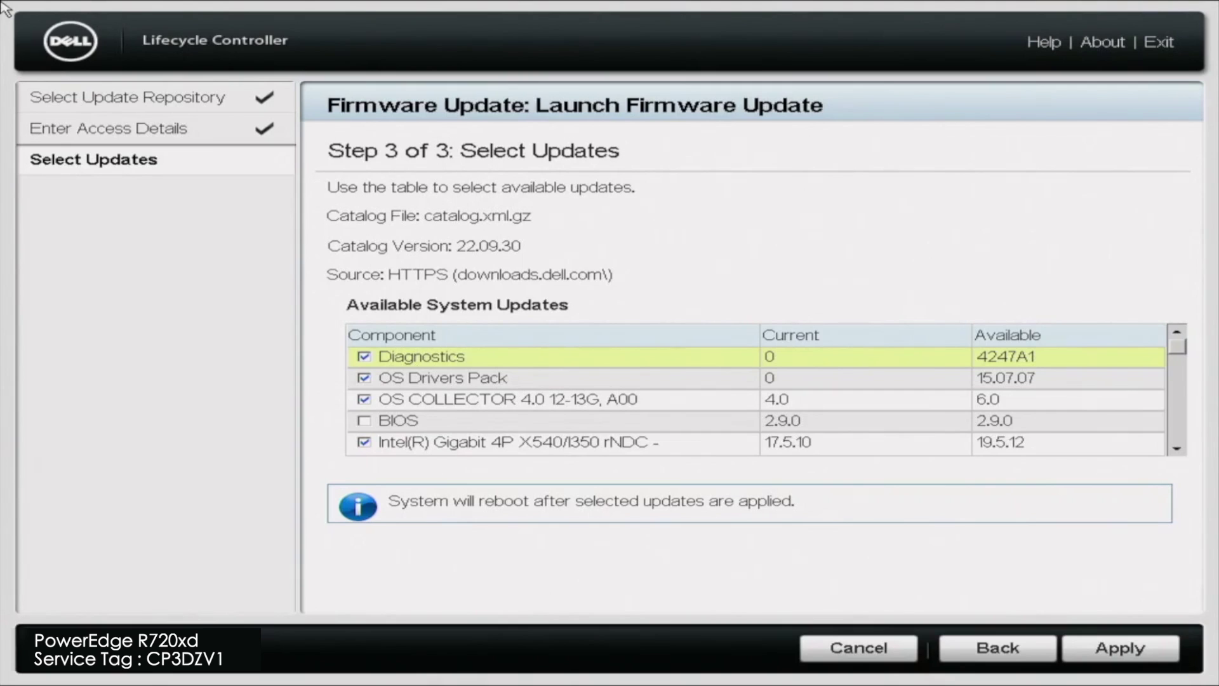
Review the NIC, PERC and other listed updates, keep the checked items and apply them
key(Down)
key(Down)
key(Down)
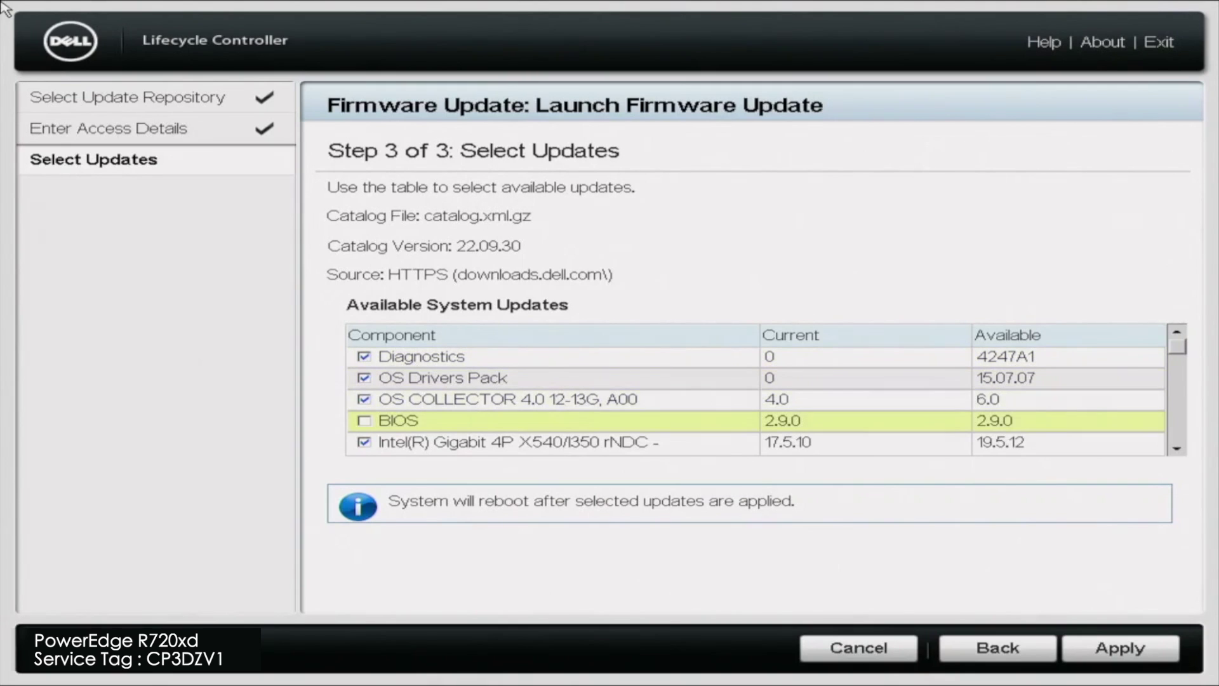
key(Down)
key(Down)
key(Down)
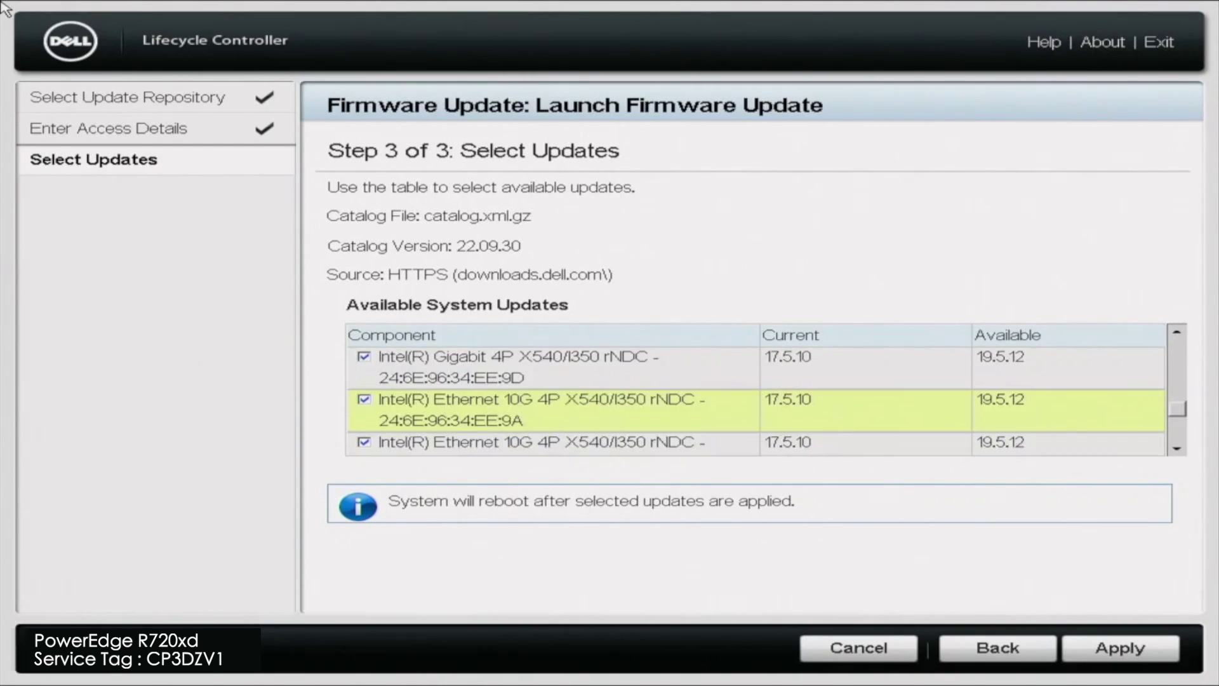
key(Down)
key(Down)
key(Down)
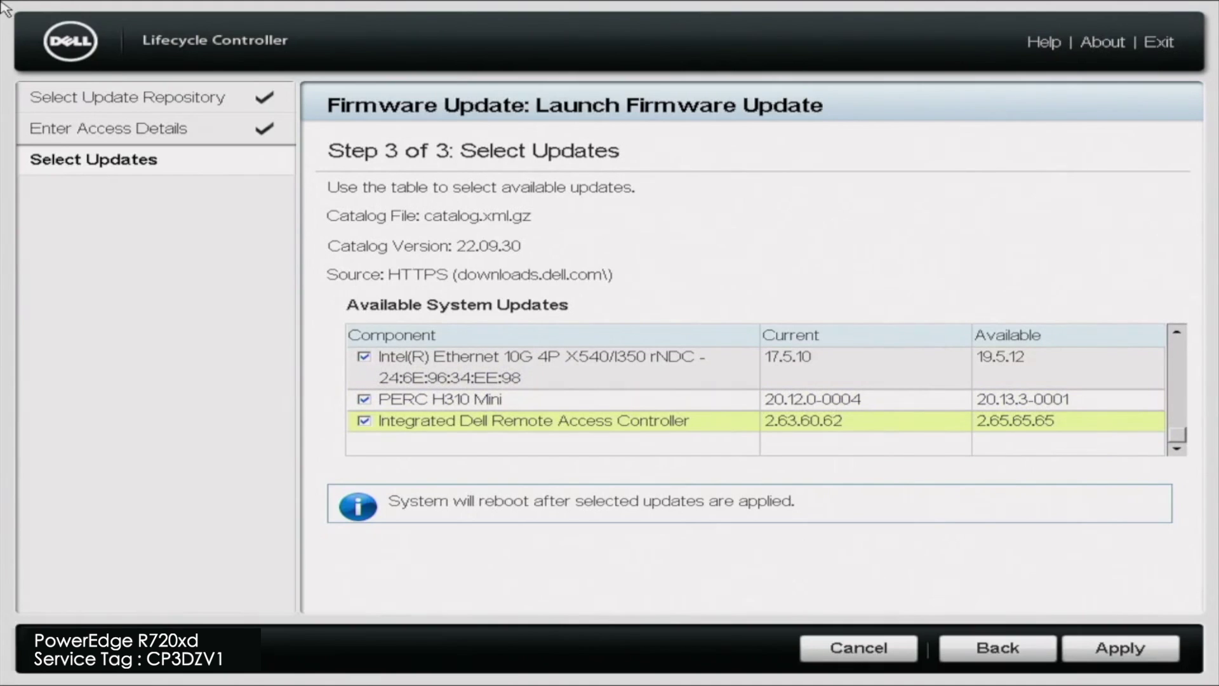
key(Up)
key(Up)
key(Up)
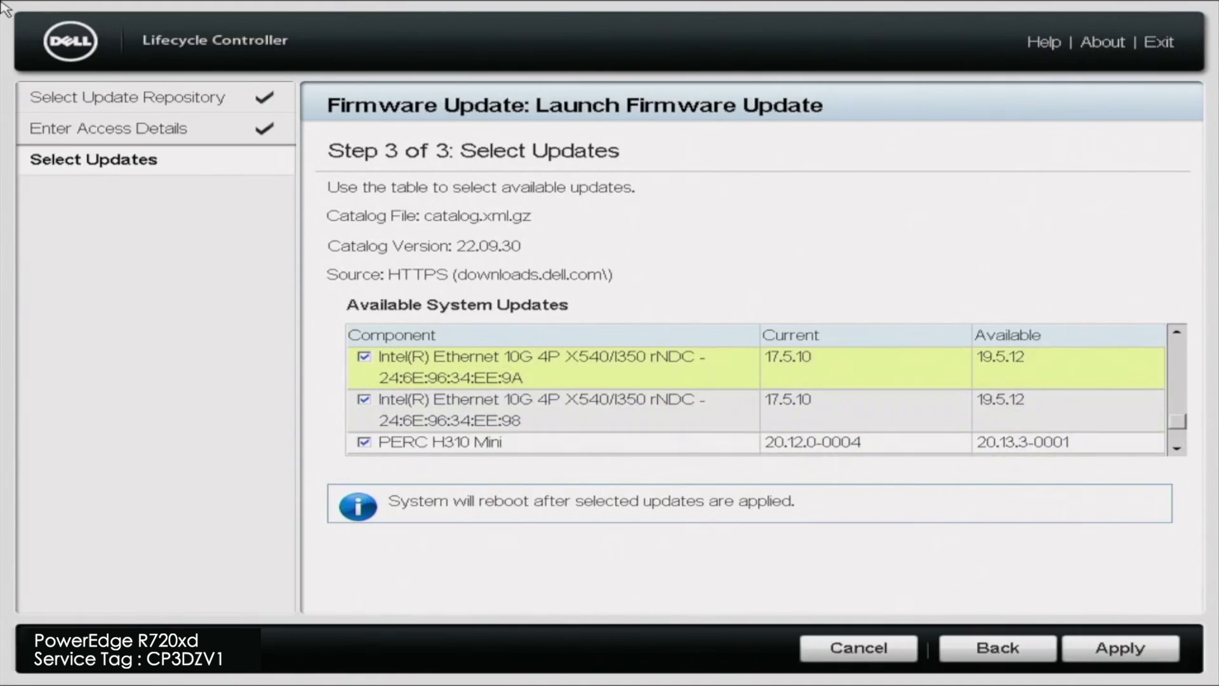
key(Down)
key(Down)
key(Down)
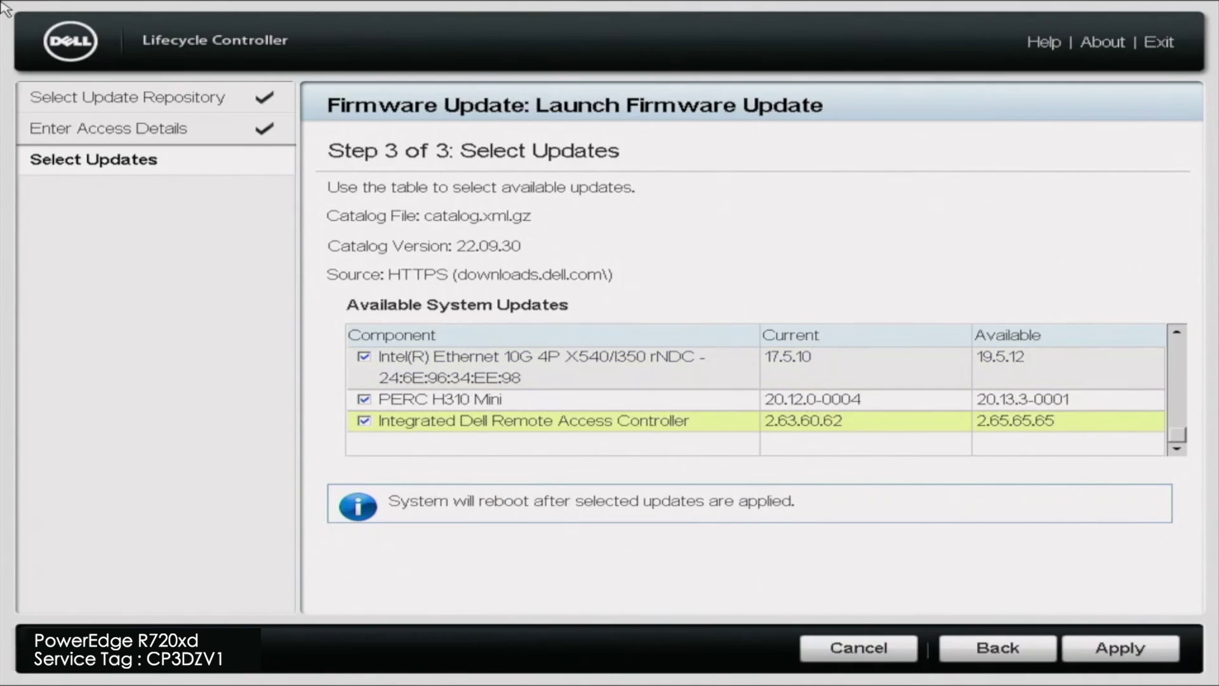
key(Up)
key(Up)
key(Up)
key(Up)
key(Up)
key(Up)
key(Up)
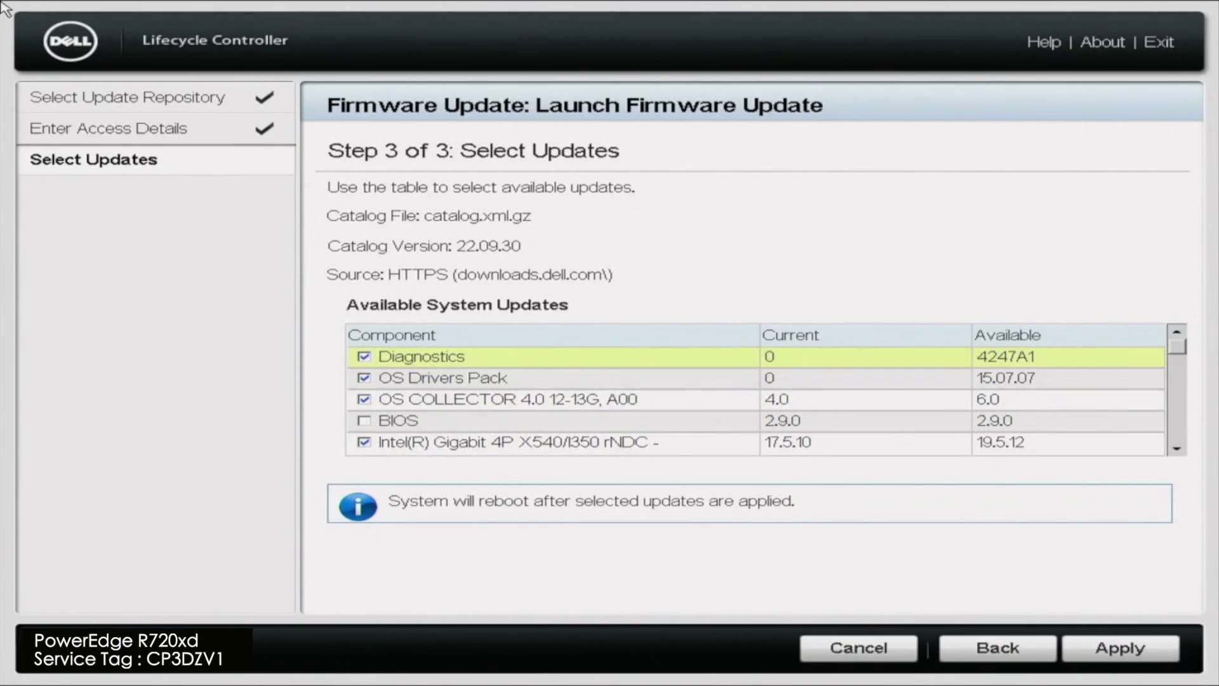
key(Tab)
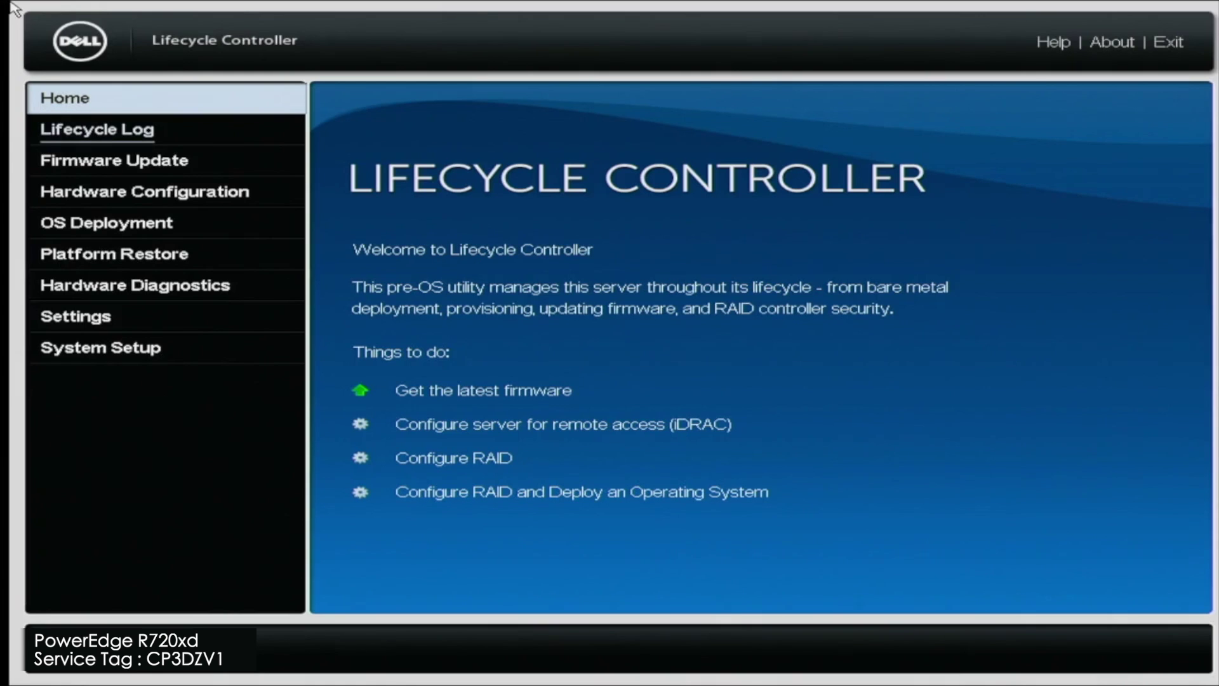
Return to Firmware Update and load View Current Versions for the installed firmware list
key(Down)
key(Down)
key(Return)
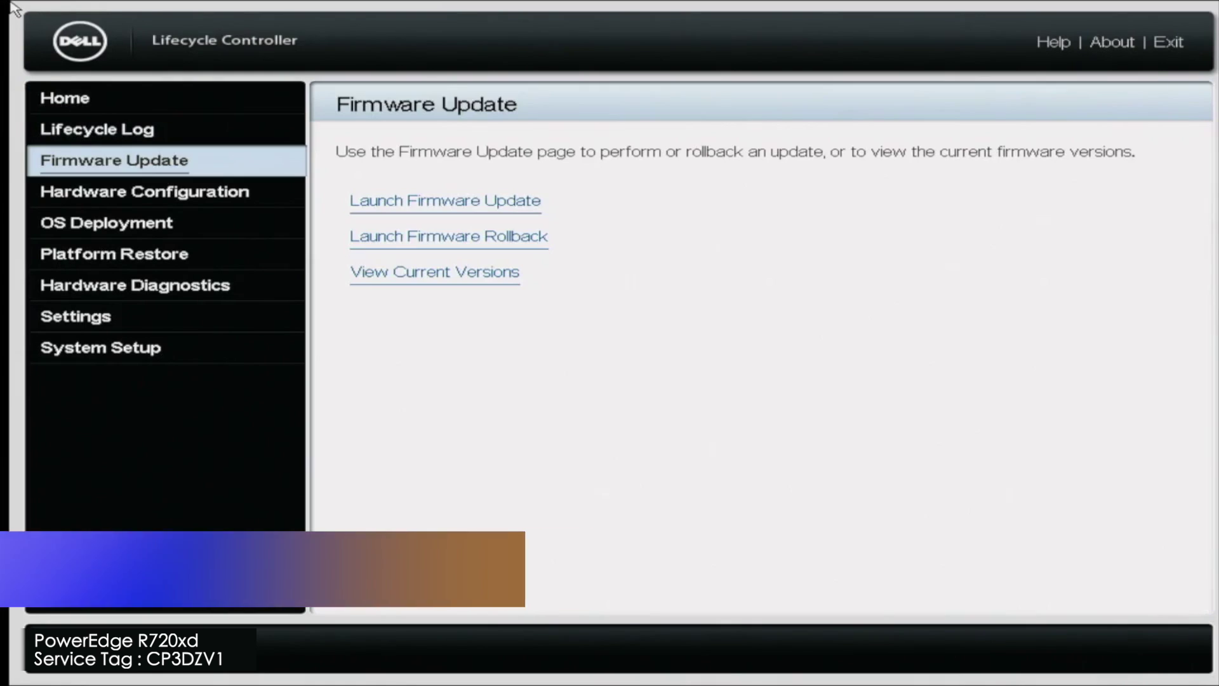
key(Tab)
key(Down)
key(Down)
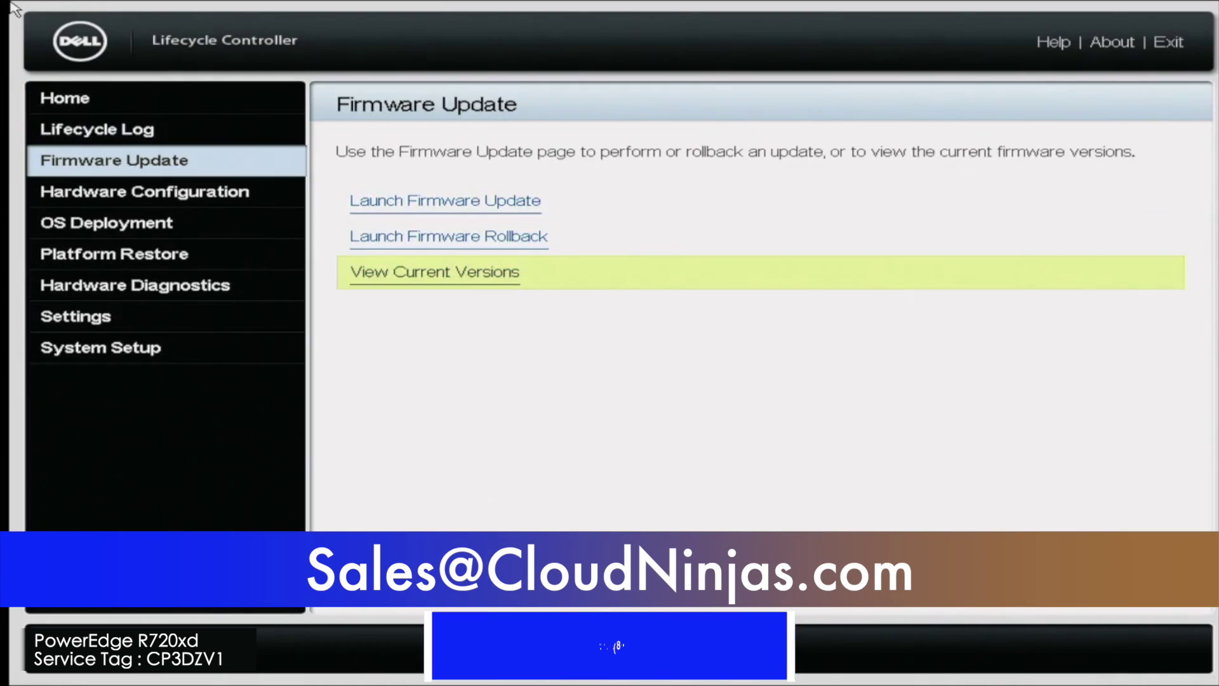
key(Return)
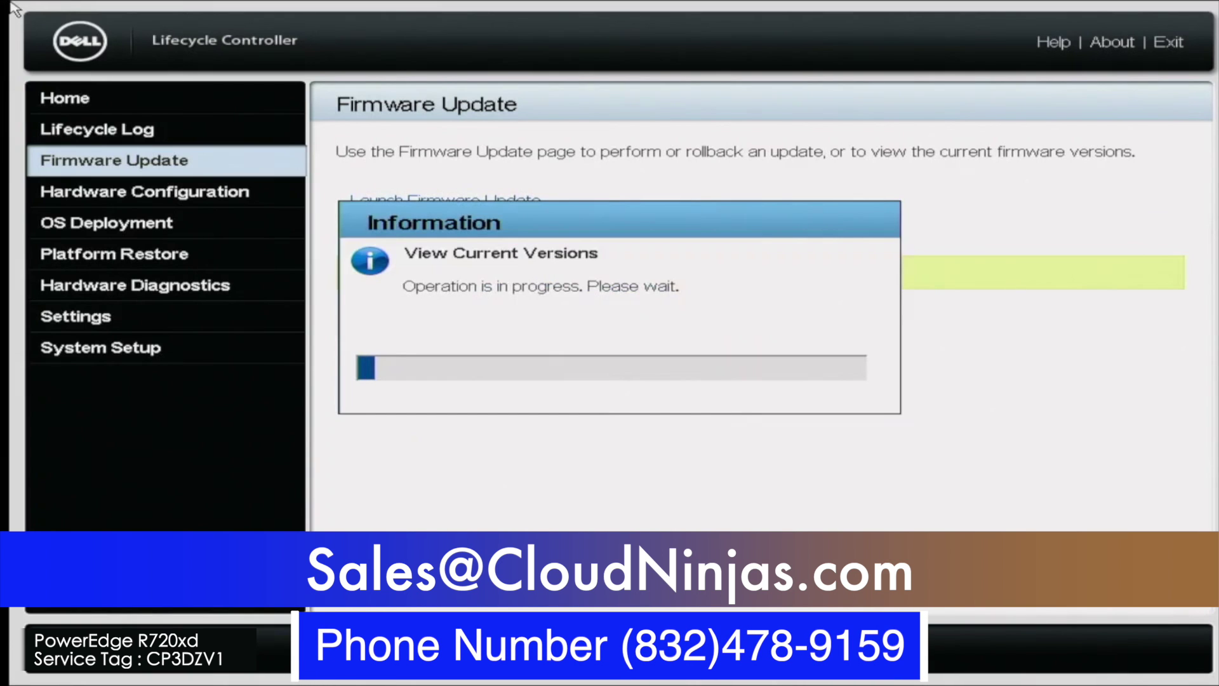